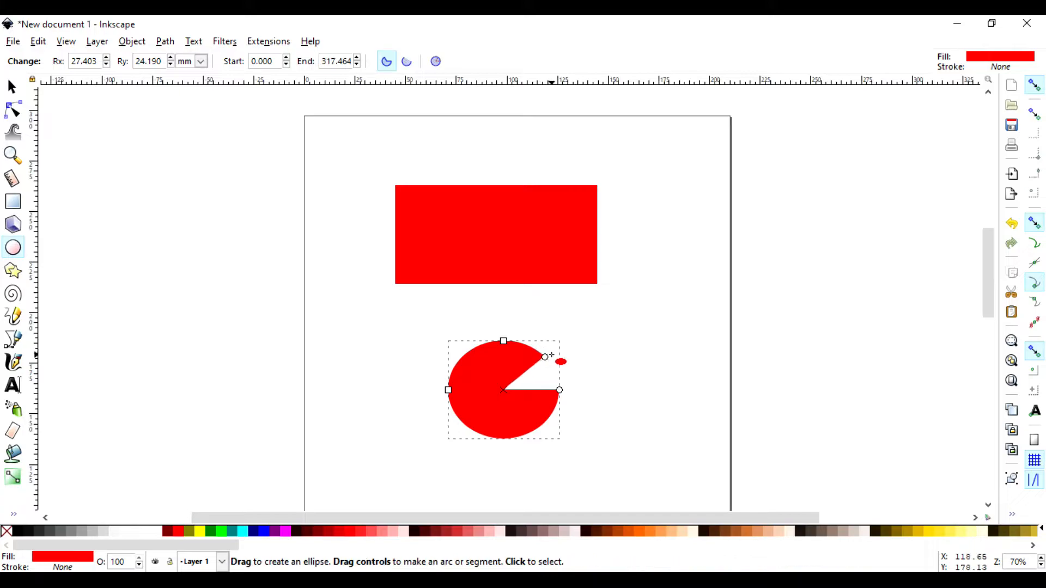
Step: Delete the red pie-shaped segment below the rectangle
left_click(622, 343)
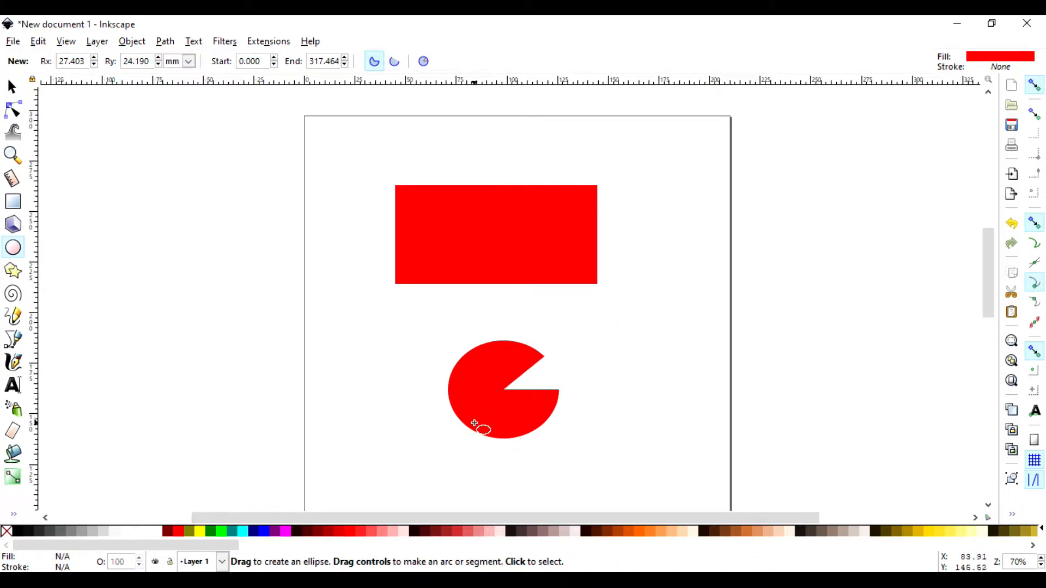
double_click(12, 86)
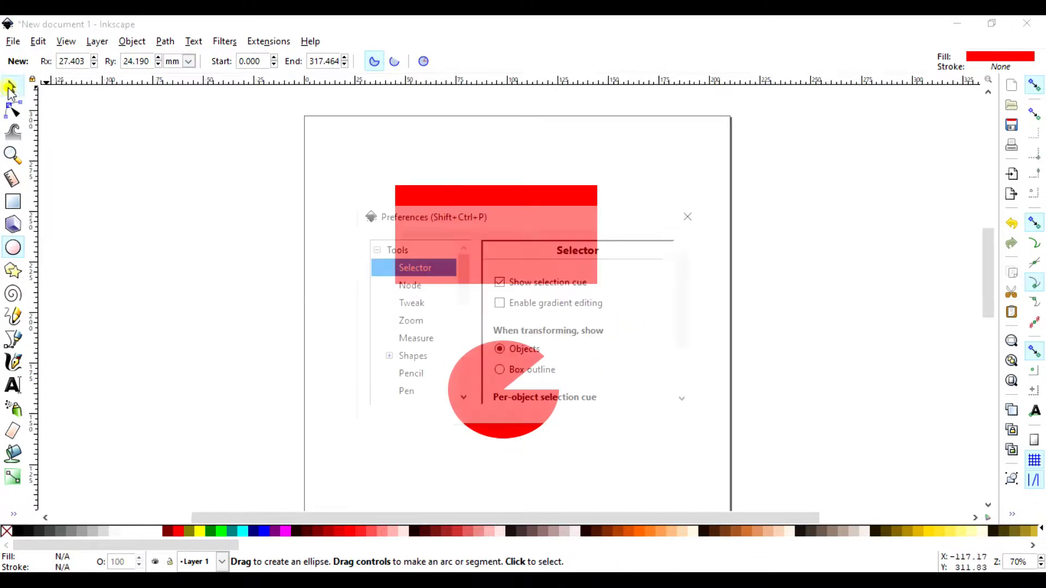
left_click(687, 217)
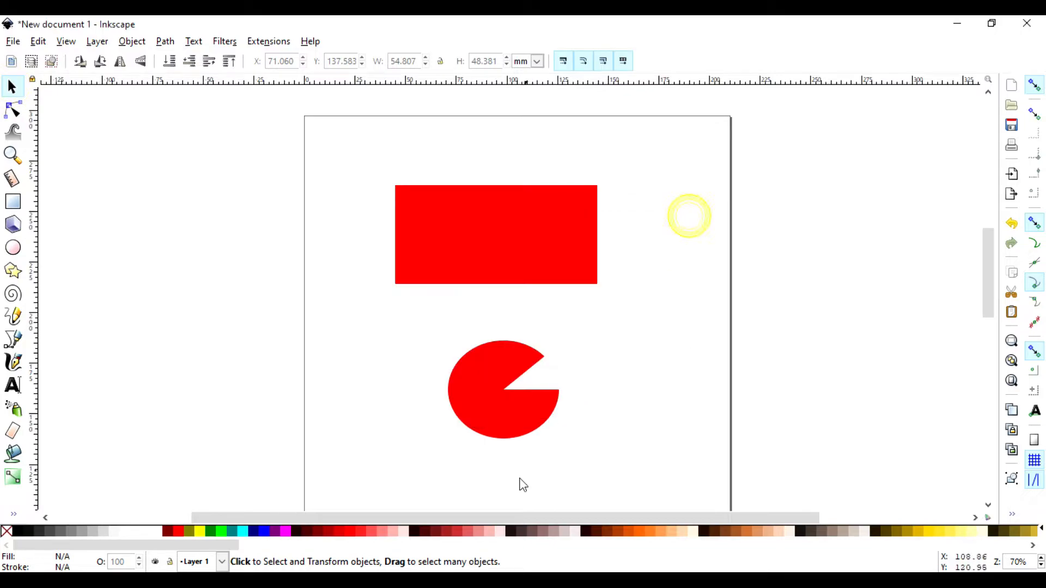
left_click(531, 433)
key("Delete")
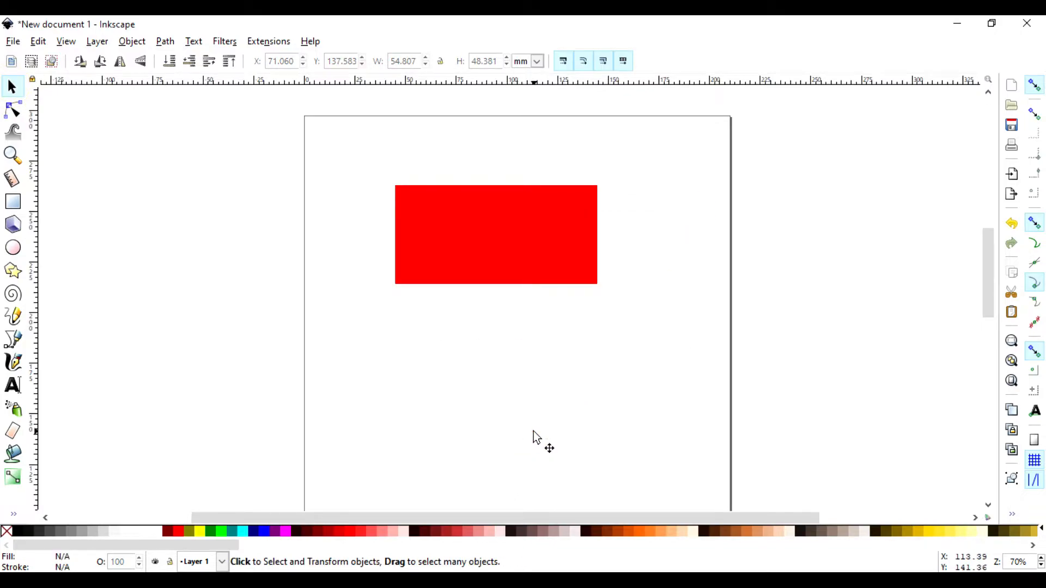
Step: Draw a pie-shaped ellipse segment about 70 by 46 mm below the red rectangle and fill it with white
left_click(13, 247)
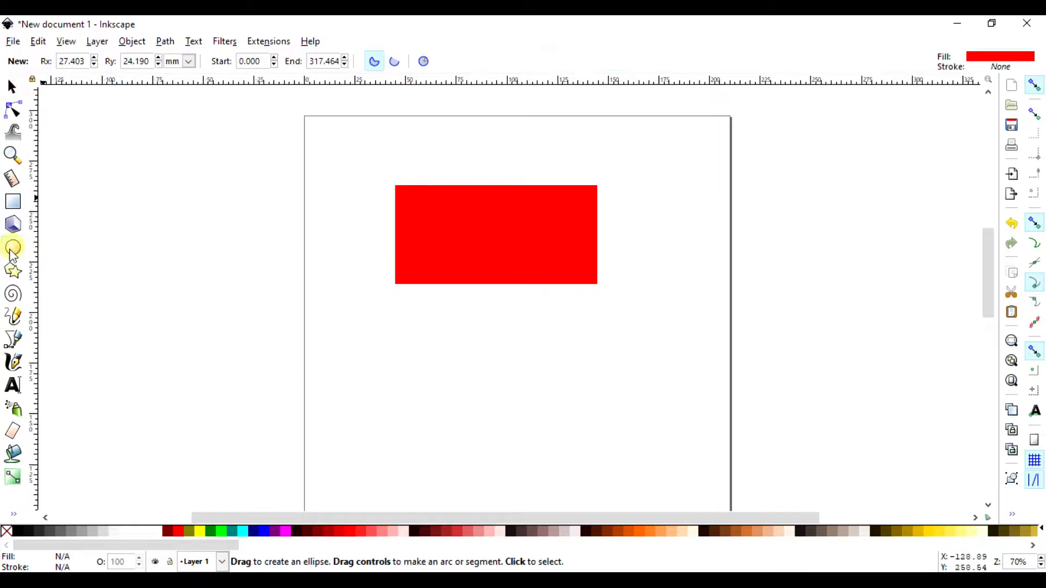
mouse_move(473, 353)
left_mouse_down()
mouse_move(458, 342)
mouse_move(614, 388)
mouse_move(599, 435)
left_mouse_up()
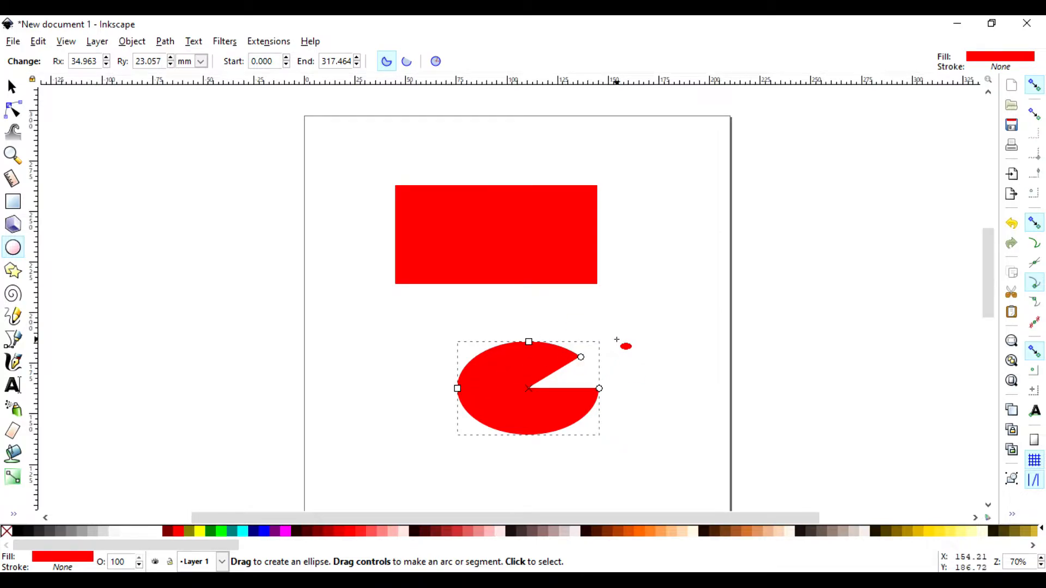
left_click(617, 340)
left_click(12, 87)
left_click(512, 399)
left_click(157, 531)
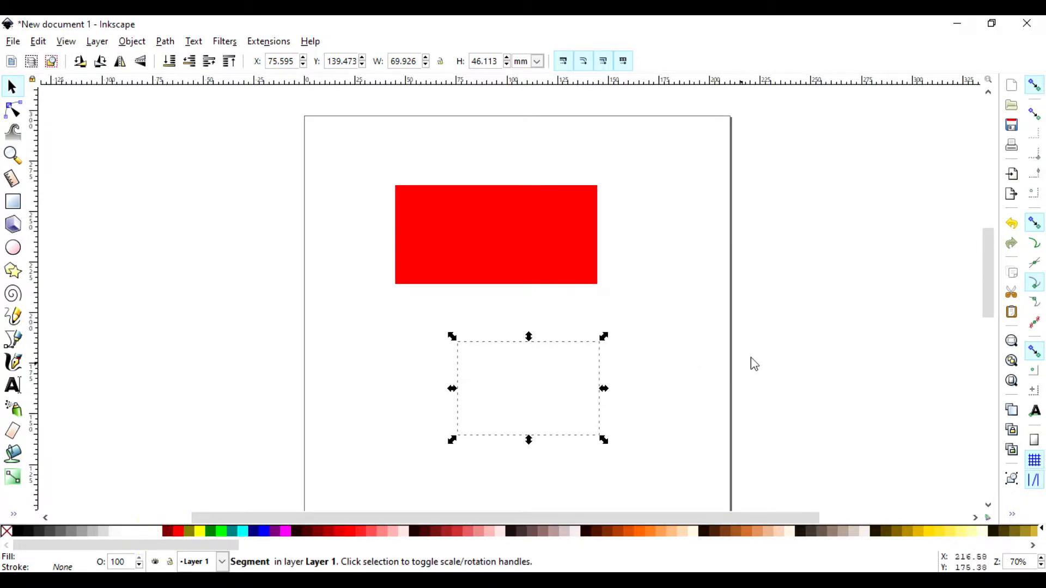
Step: Widen the white segment to about 74 mm and move it onto the red rectangle
mouse_move(604, 336)
left_mouse_down()
mouse_move(652, 306)
mouse_move(626, 357)
mouse_move(617, 345)
left_mouse_up()
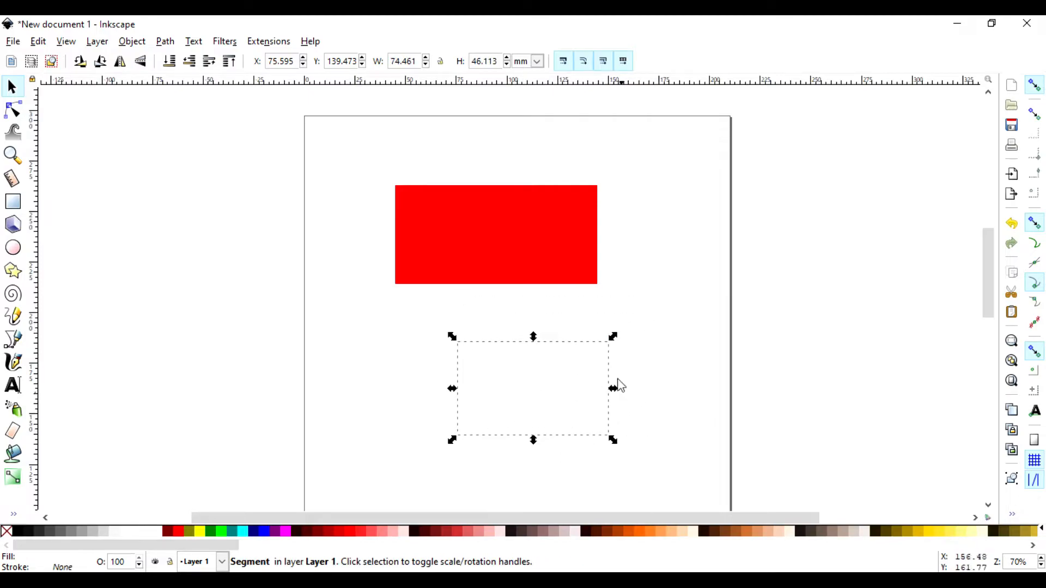
mouse_move(532, 387)
left_mouse_down()
mouse_move(496, 233)
mouse_move(542, 404)
mouse_move(512, 392)
mouse_move(539, 387)
mouse_move(501, 396)
mouse_move(511, 387)
left_mouse_up()
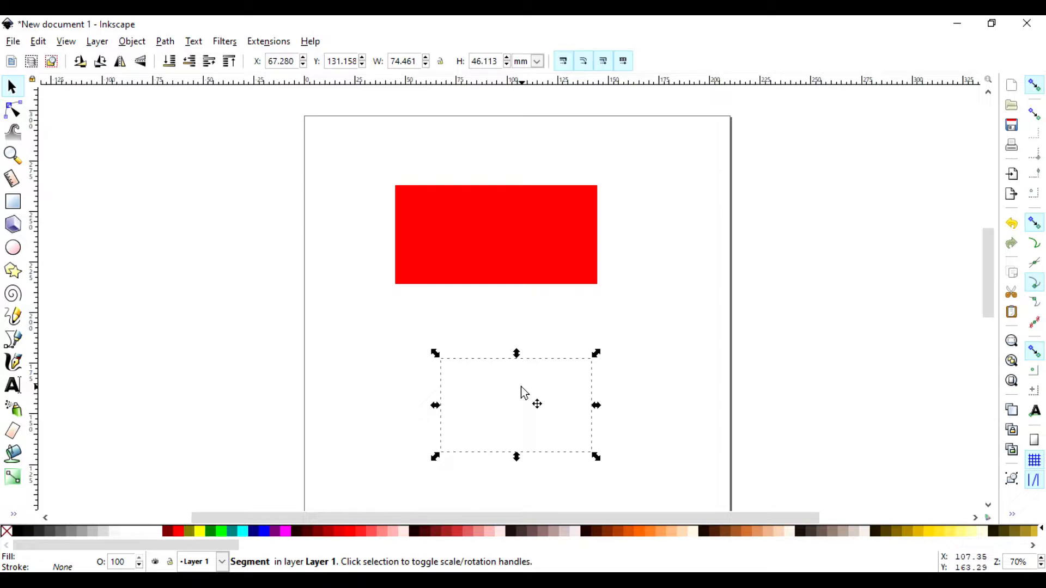
mouse_move(521, 394)
left_mouse_down()
mouse_move(502, 273)
mouse_move(512, 234)
mouse_move(496, 231)
mouse_move(511, 225)
mouse_move(514, 348)
mouse_move(490, 407)
mouse_move(519, 374)
left_mouse_up()
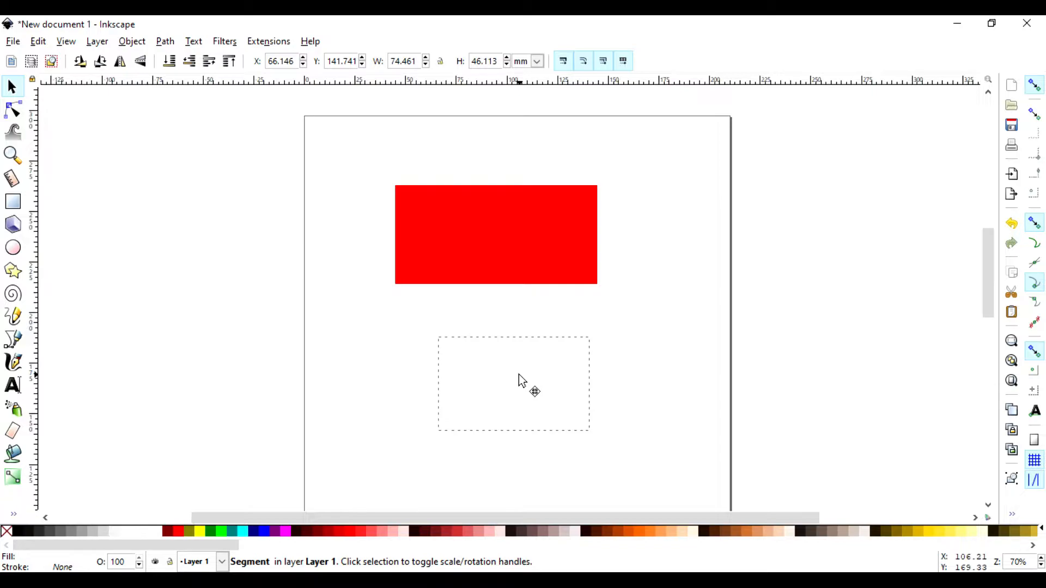
left_click_drag(518, 375, 510, 238)
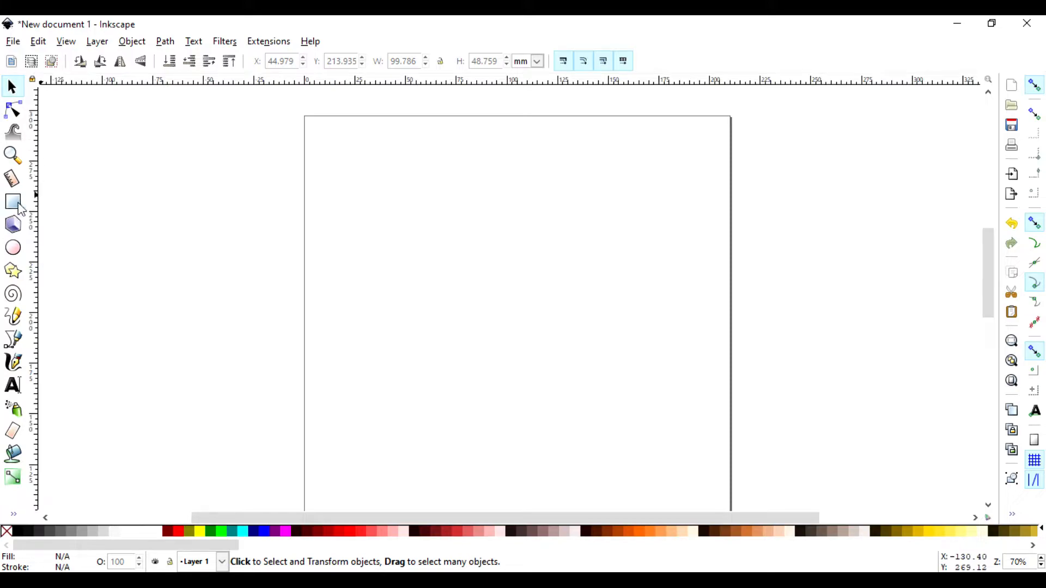
Step: Draw a rectangle about 219 by 303 mm covering the page and fill it with light gray
left_click(15, 202)
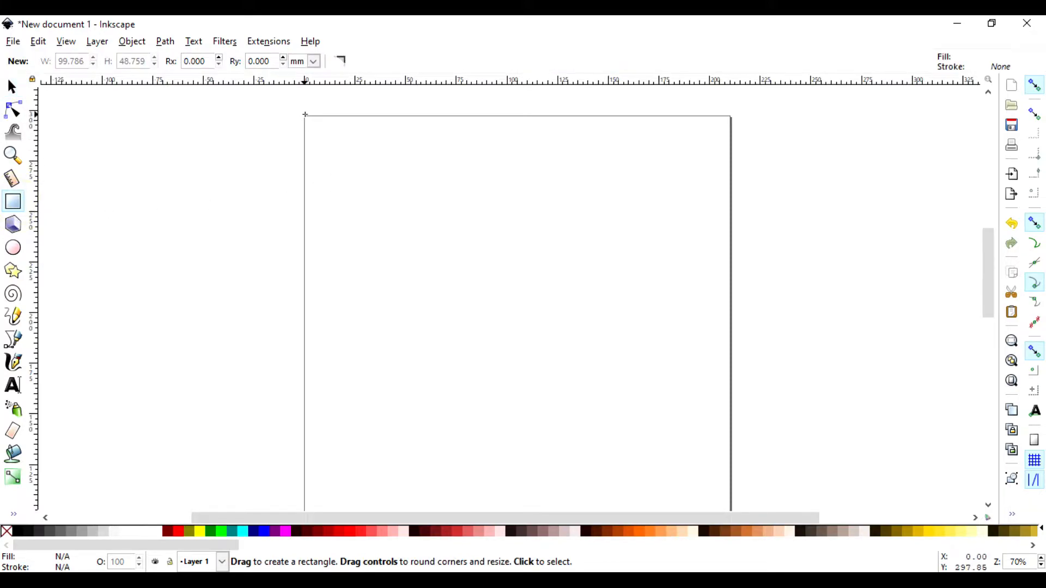
left_click_drag(304, 115, 757, 450)
scroll(712, 356, "down", 6)
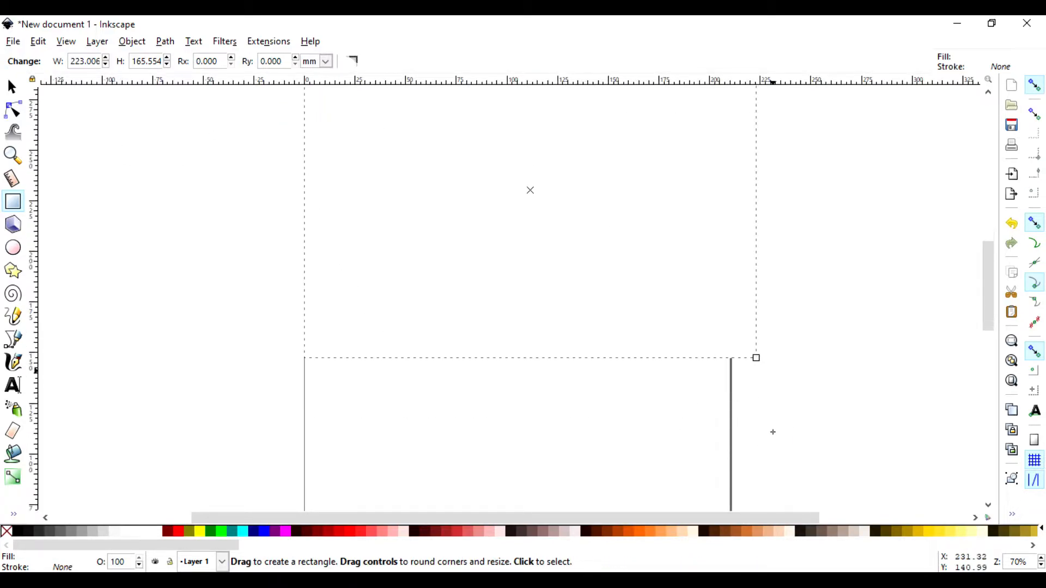
left_click_drag(756, 296, 749, 515)
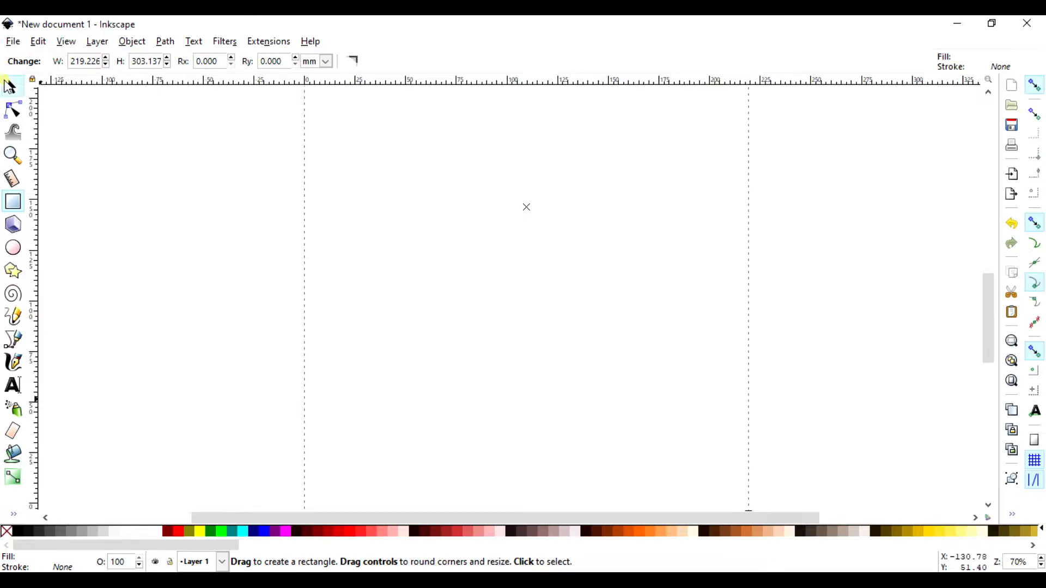
left_click(11, 87)
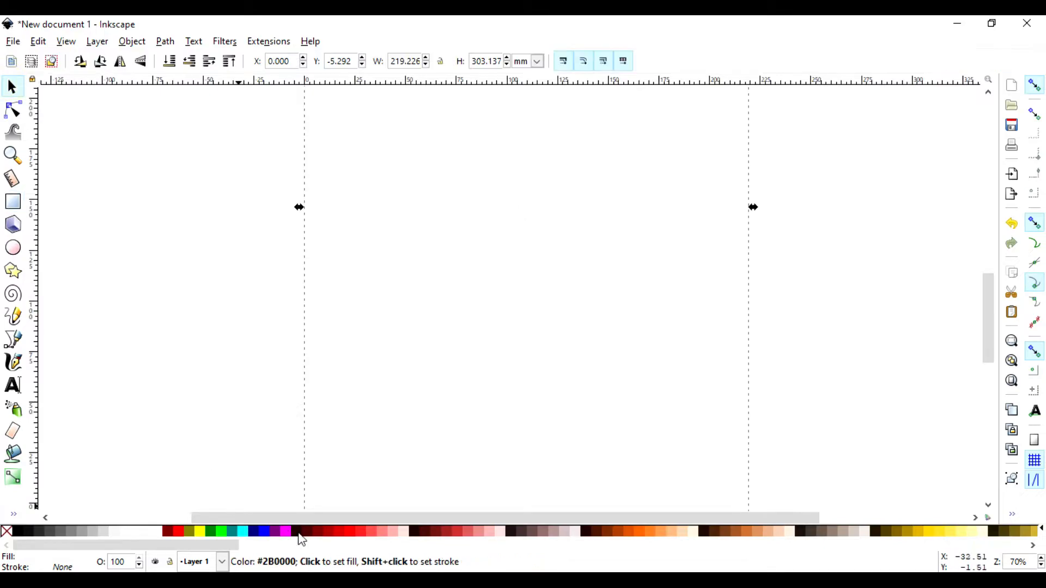
left_click(96, 532)
Step: Draw an ellipse segment about 64 by 26 mm over the upper part of the gray rectangle
scroll(800, 334, "up", 15)
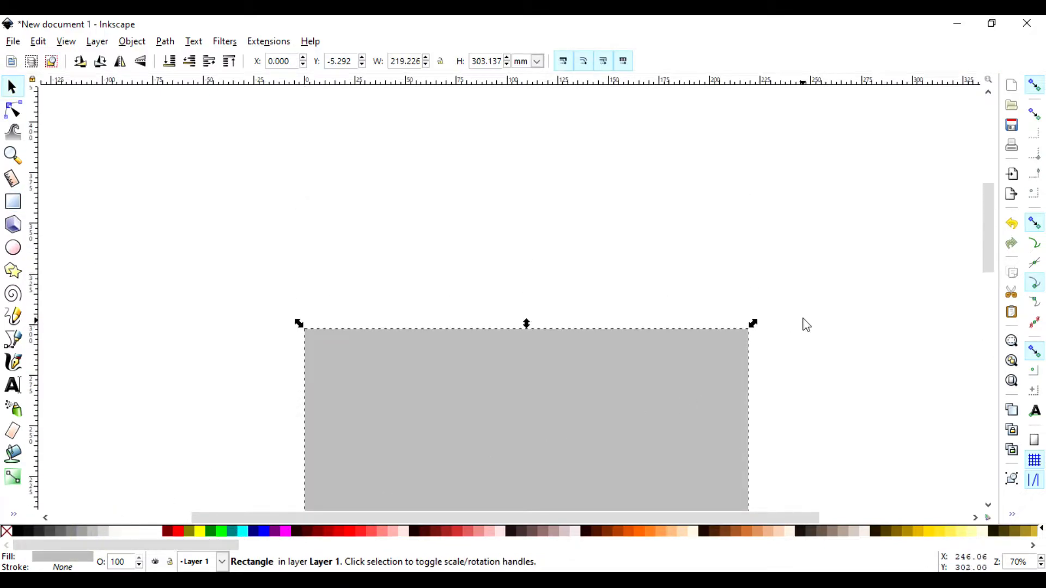
scroll(801, 325, "down", 5)
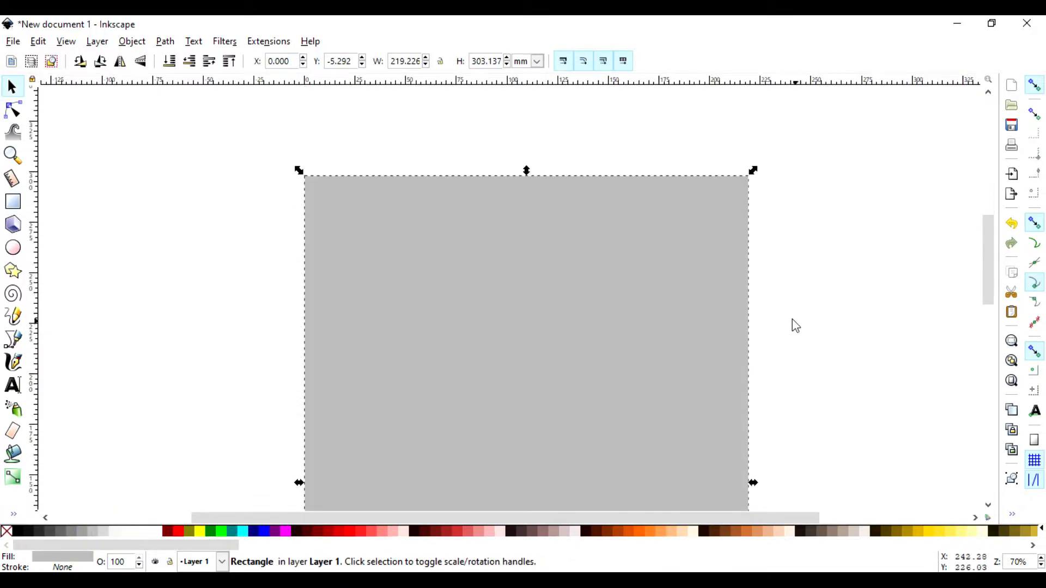
left_click(13, 249)
left_click_drag(458, 280, 588, 333)
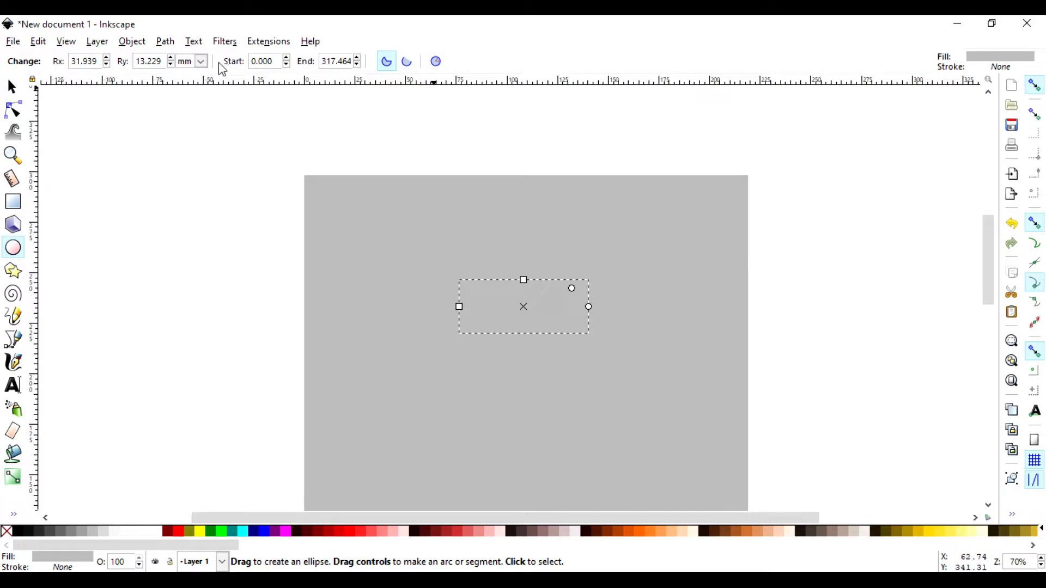
Step: Delete the gray rectangle that covers the page
left_click(12, 86)
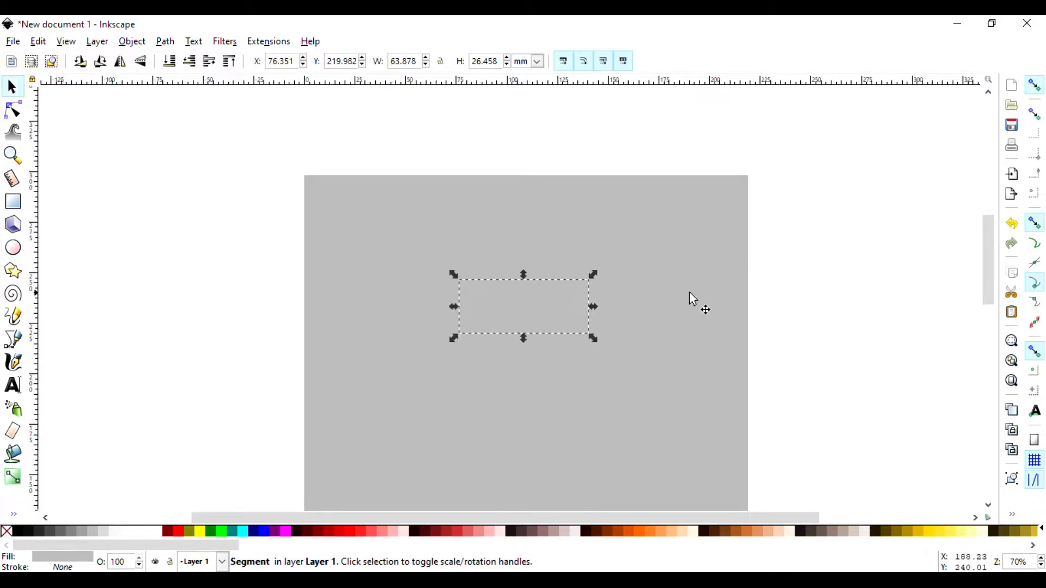
left_click(647, 276)
key("Delete")
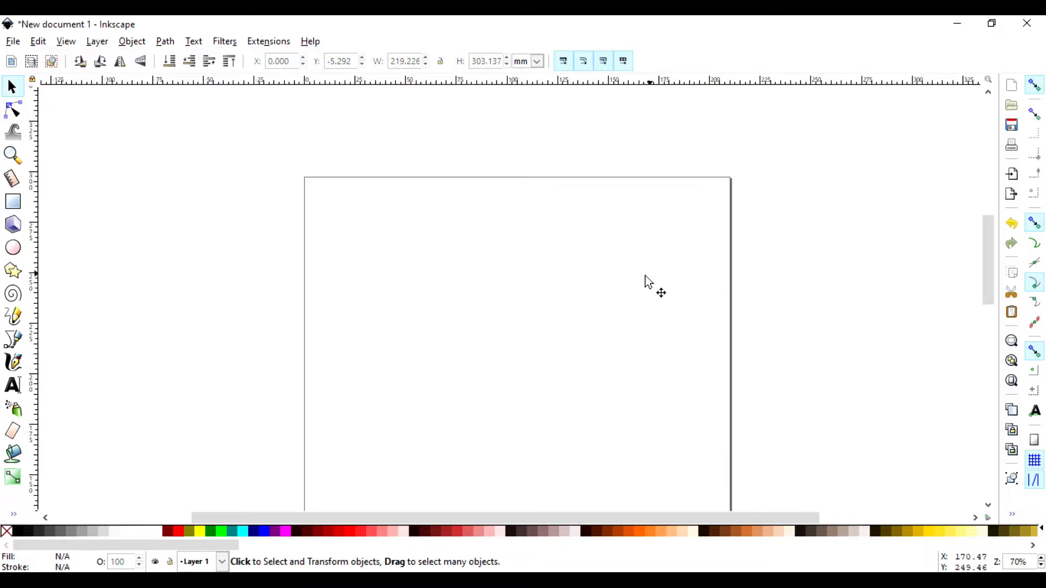
Step: Fill the white segment on the page with red
left_click(479, 281)
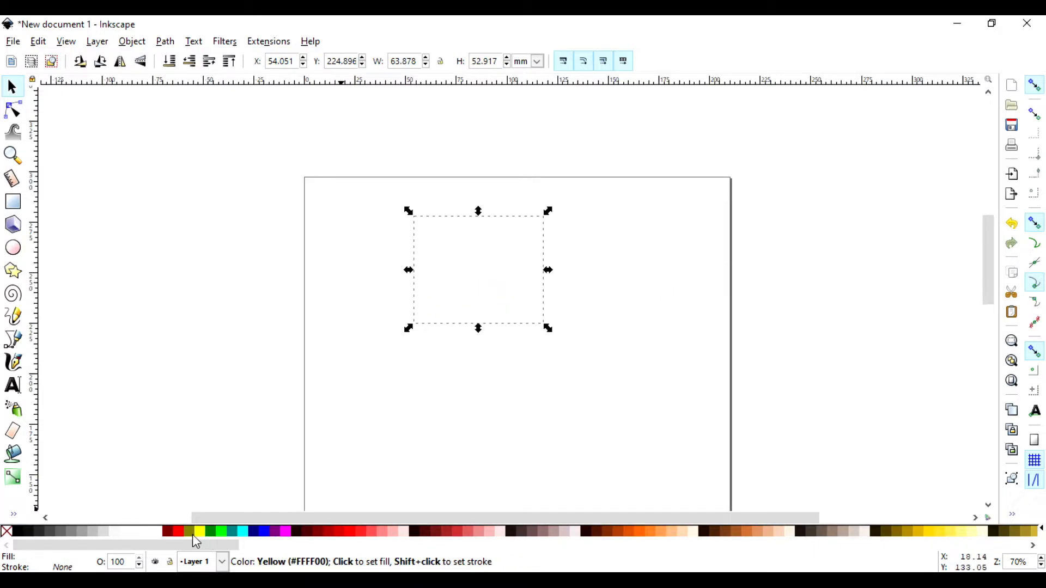
left_click(178, 531)
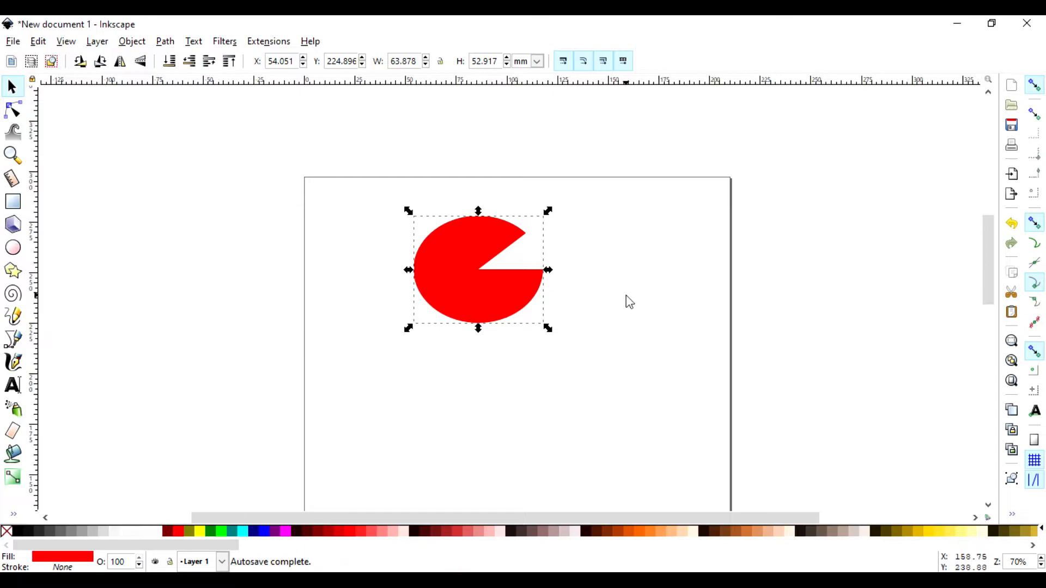
scroll(626, 297, "down", 5)
scroll(626, 301, "up", 7)
scroll(625, 306, "down", 3)
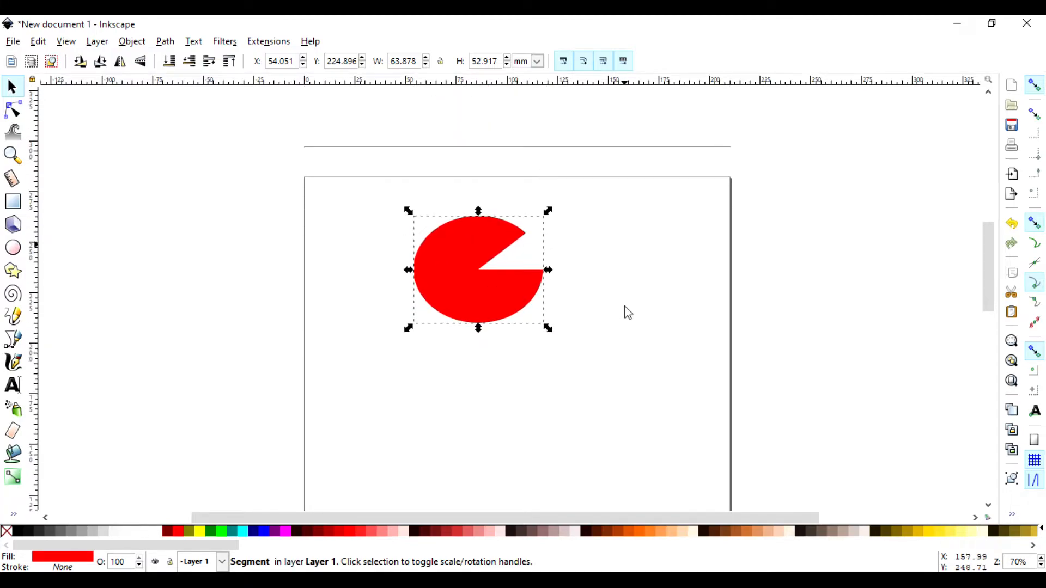
scroll(625, 306, "down", 1)
scroll(625, 306, "up", 2)
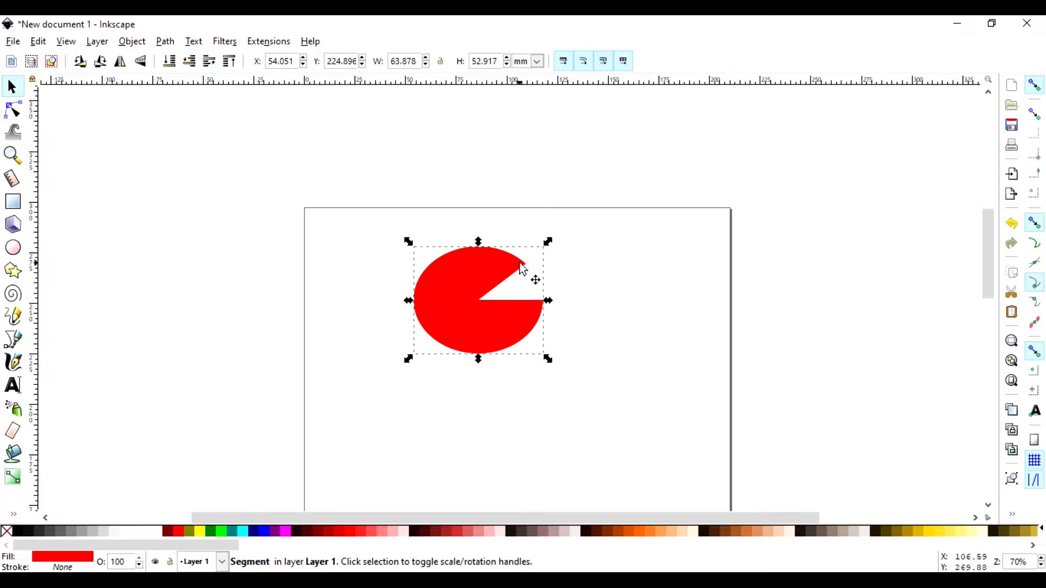
Step: Turn the red pie-shaped segment into a whole ellipse
left_click(462, 295)
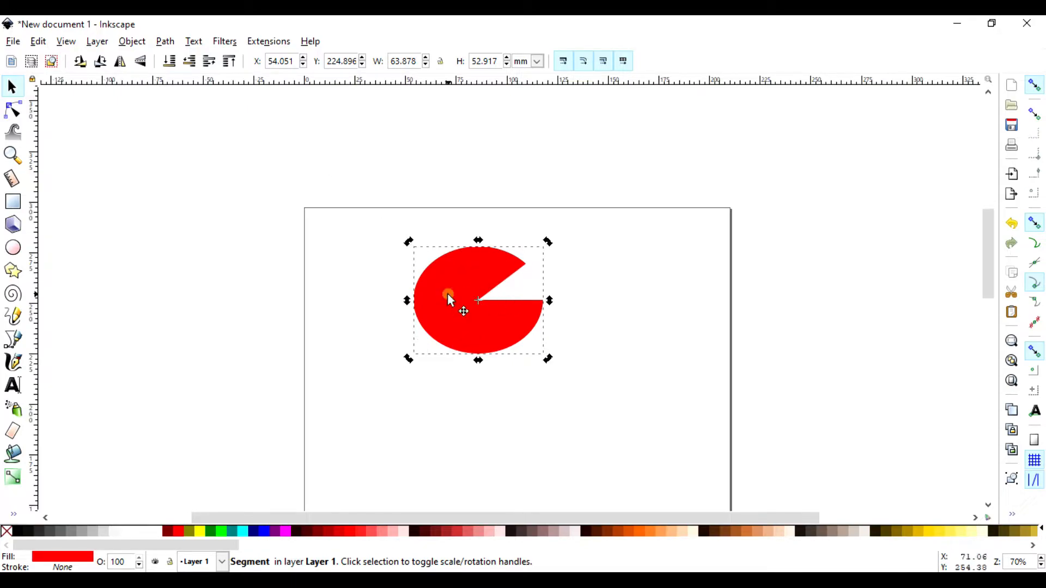
double_click(463, 265)
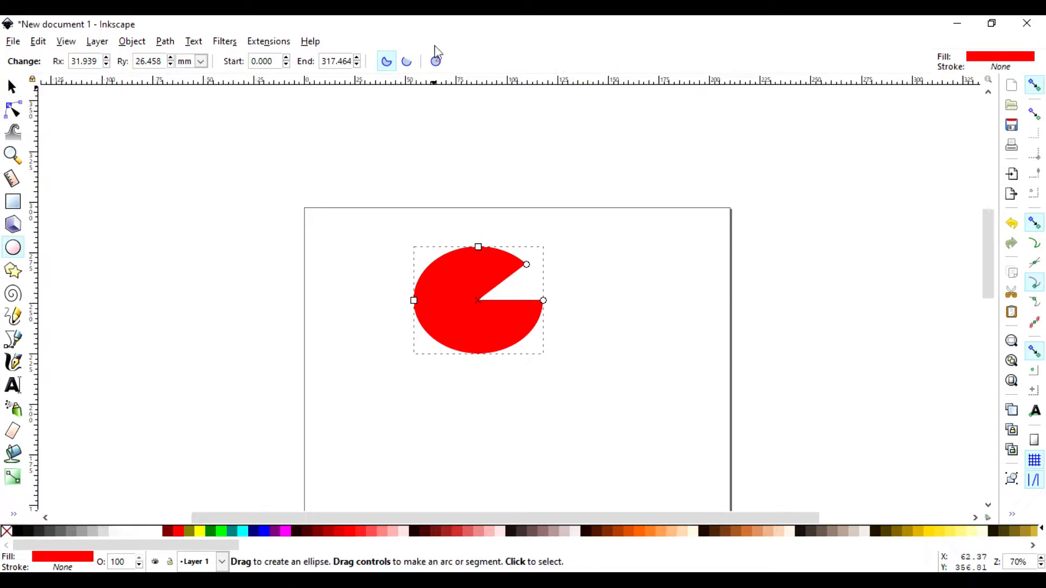
left_click(436, 61)
left_click(620, 330)
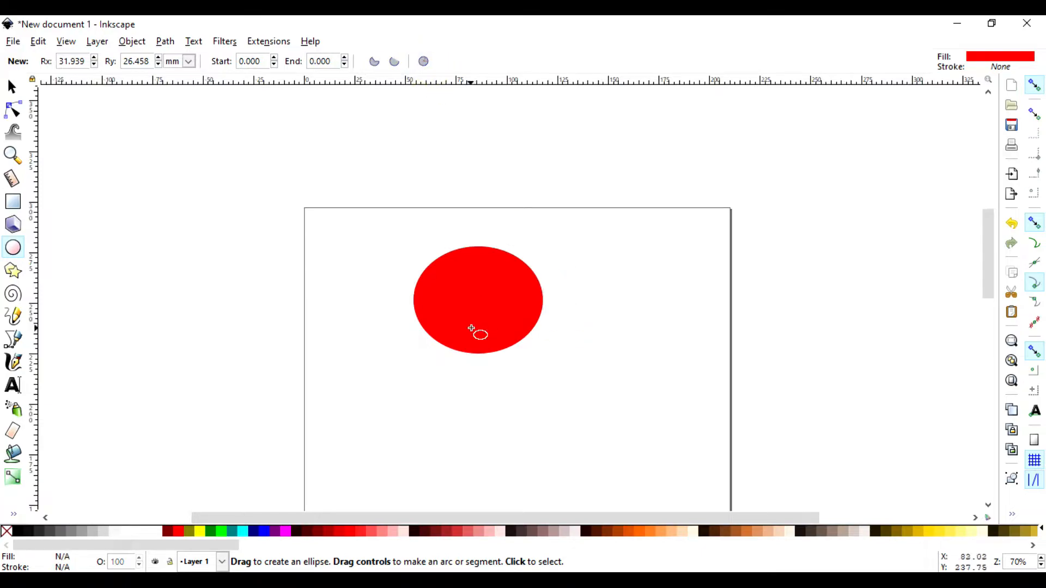
Step: Give the red ellipse a dark #2B0000 stroke
key("s")
left_click(516, 304)
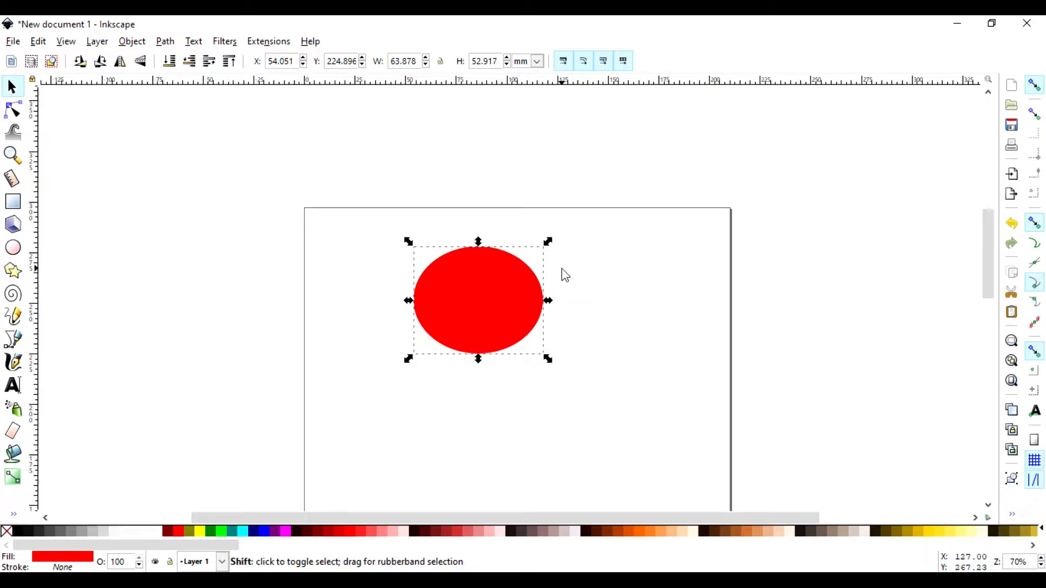
left_click(298, 538, "shift")
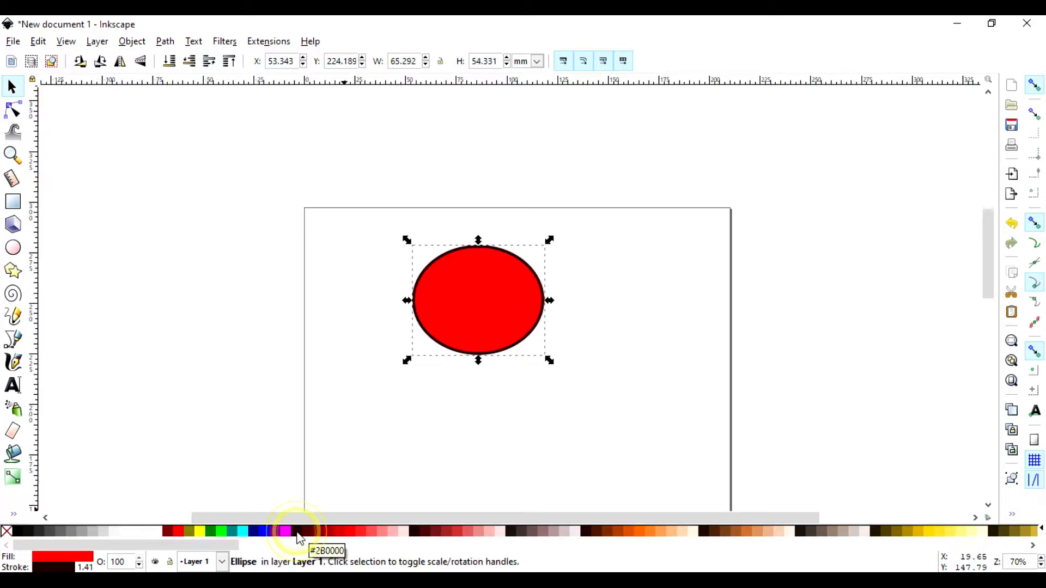
left_click(609, 277)
Step: Open the Fill and Stroke settings for the ellipse and view its stroke paint and stroke style options
left_click(545, 292)
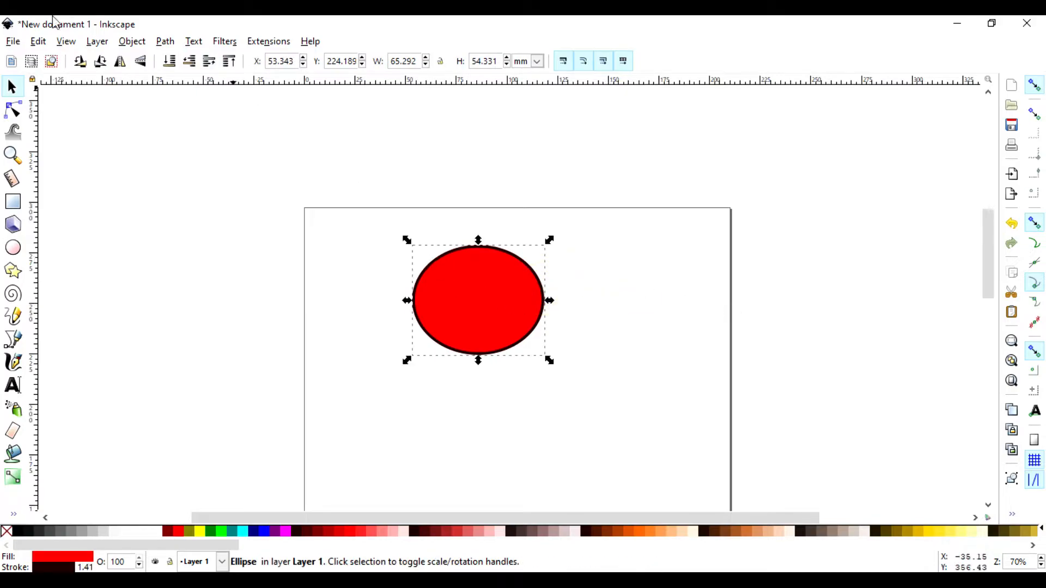
left_click(125, 43)
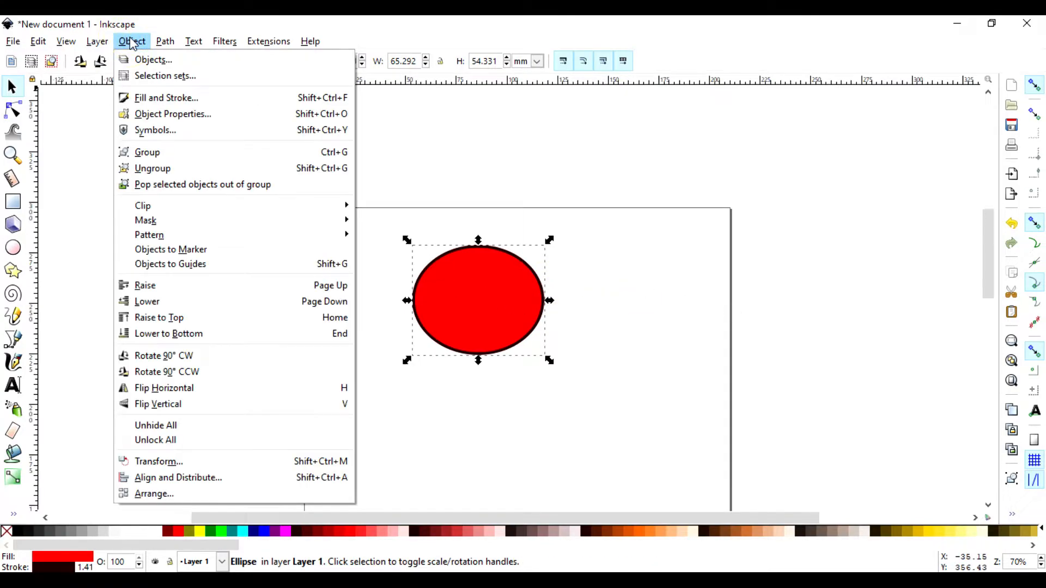
left_click(159, 100)
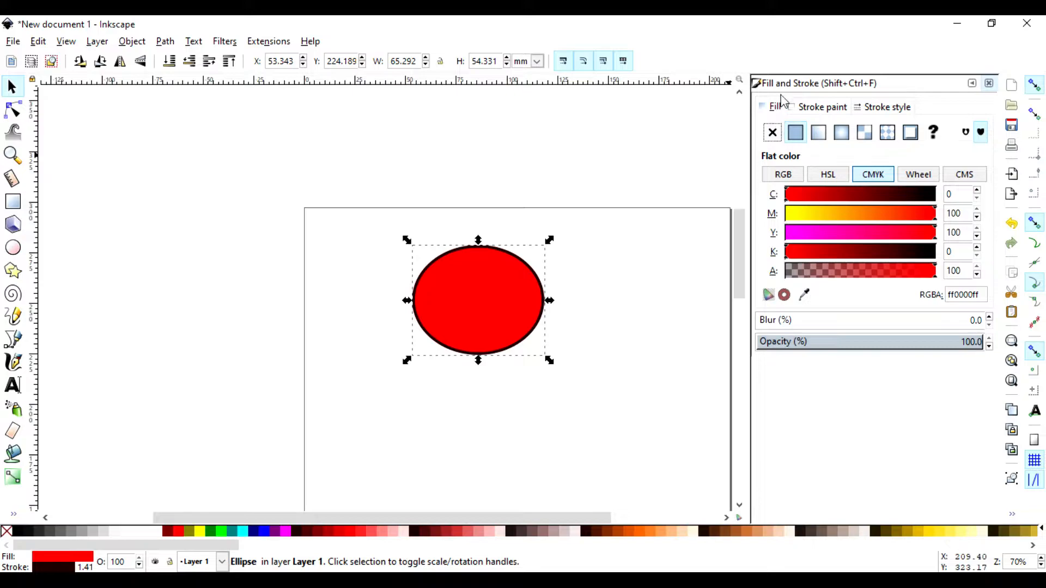
left_click(823, 107)
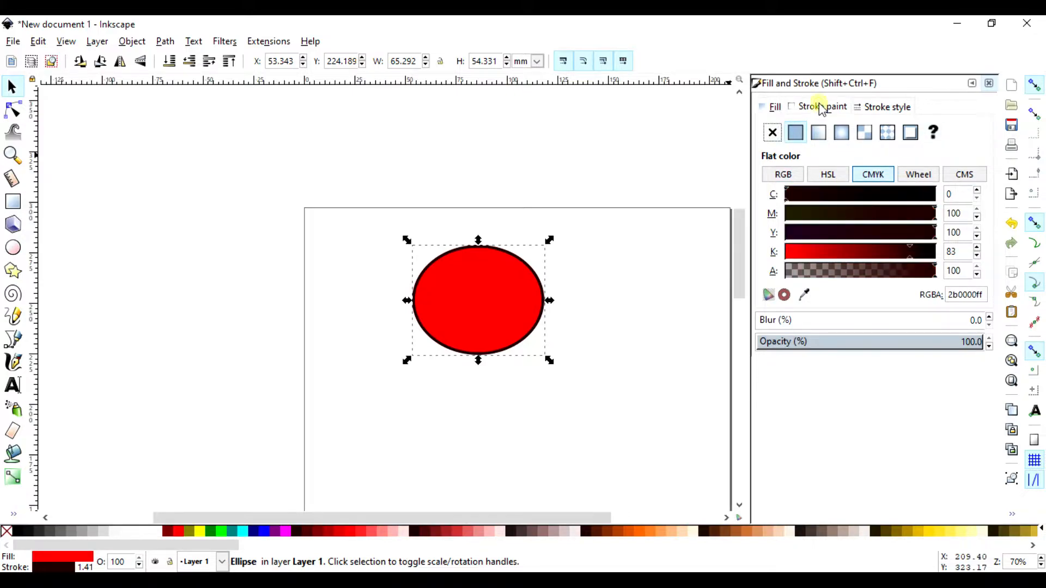
left_click(880, 107)
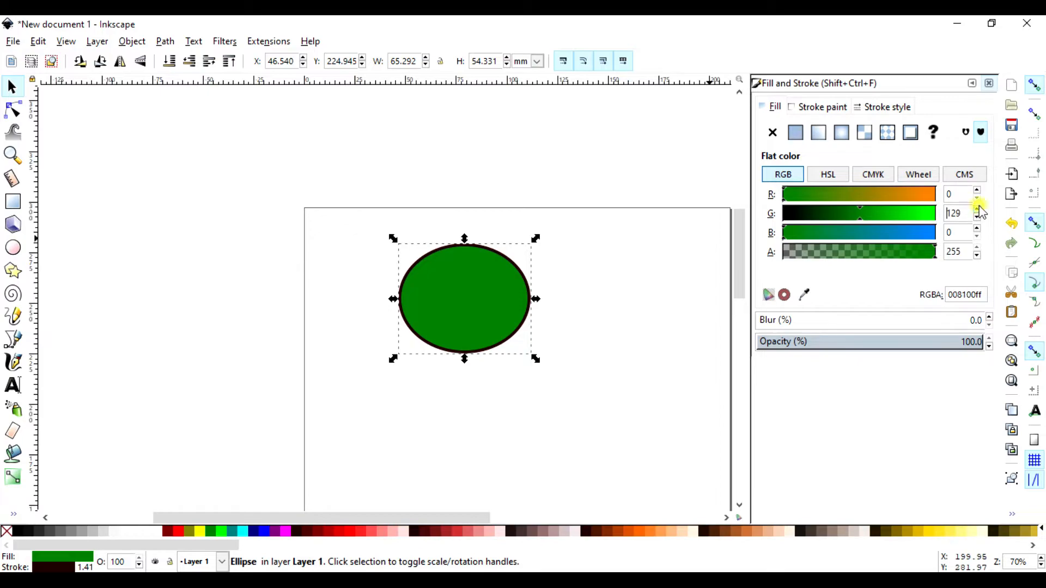
Step: Set the green value of the ellipse's RGB fill to 176
left_click(977, 209)
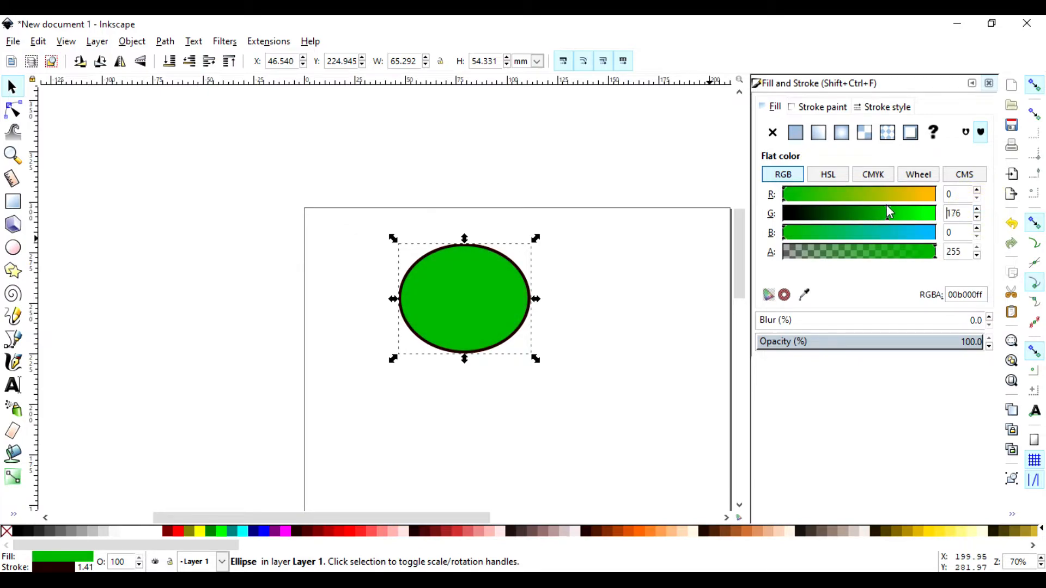
Step: Mix a pink RGB fill for the ellipse with red 246, green 21 and blue 133
left_click_drag(890, 211, 948, 215)
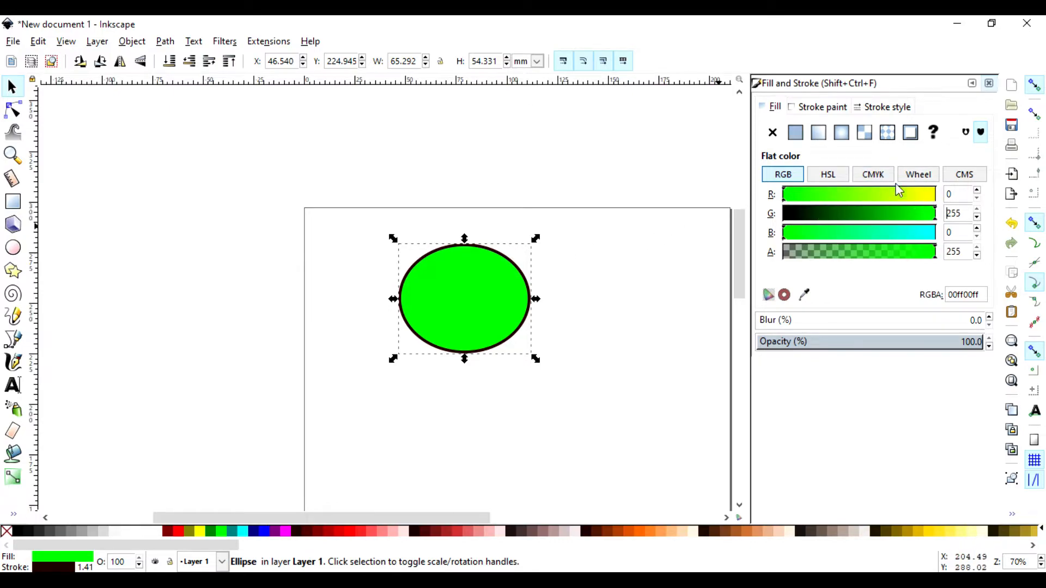
mouse_move(784, 195)
left_mouse_down()
mouse_move(930, 197)
mouse_move(933, 215)
mouse_move(786, 222)
mouse_move(805, 216)
mouse_move(796, 218)
mouse_move(859, 234)
mouse_move(796, 240)
mouse_move(862, 234)
left_mouse_up()
left_click(788, 235)
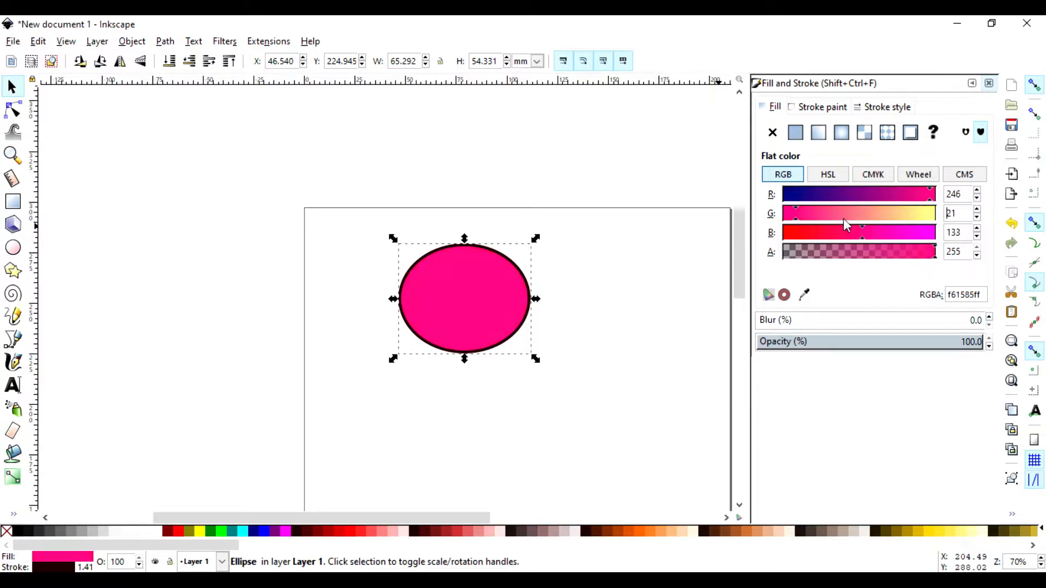
Step: Change the ellipse's fill in CMYK to a light purple with cyan 16, magenta 47, yellow 0 and black 13
left_click(873, 175)
left_click_drag(921, 214, 890, 214)
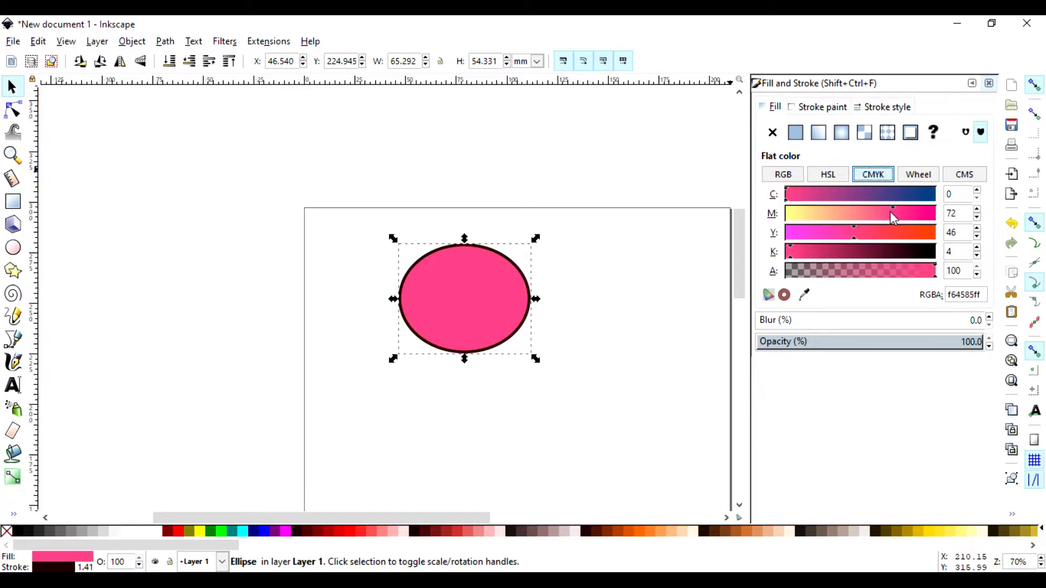
left_click_drag(796, 198, 809, 215)
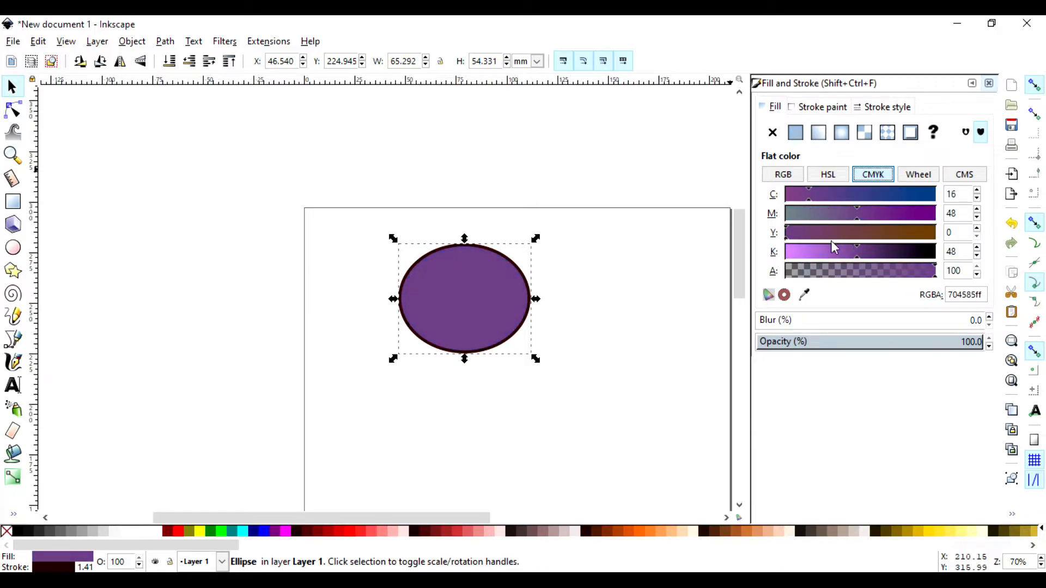
left_click_drag(858, 248, 835, 248)
left_click_drag(825, 248, 805, 251)
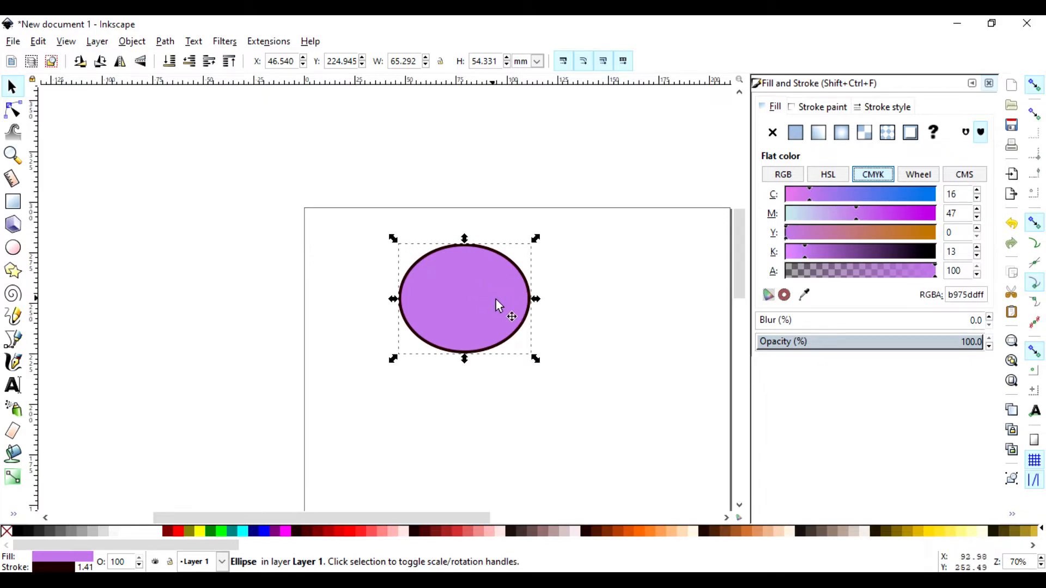
Step: Resize the ellipse to about 60.8 mm wide and 52.8 mm high
mouse_move(535, 299)
left_mouse_down()
mouse_move(561, 298)
mouse_move(526, 299)
left_mouse_up()
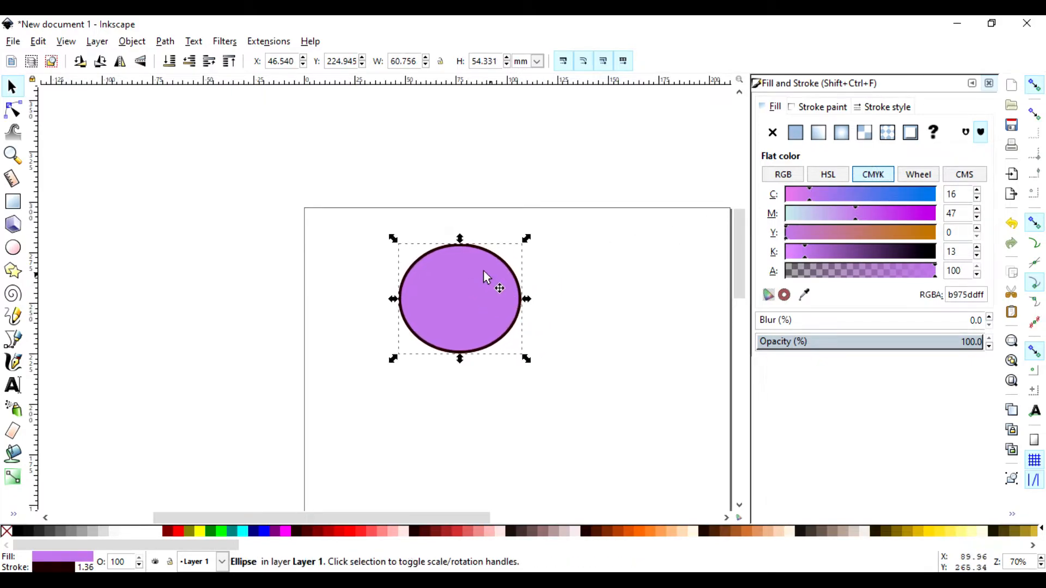
left_click_drag(460, 238, 460, 245)
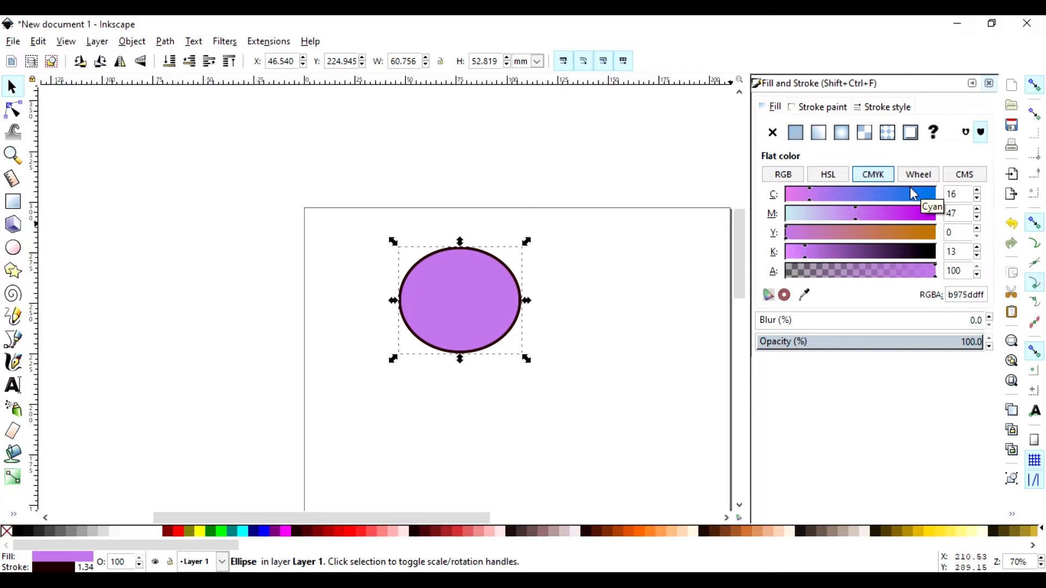
Step: Give the ellipse a dark blue fill with the colour wheel and open its stroke paint settings
left_click(928, 176)
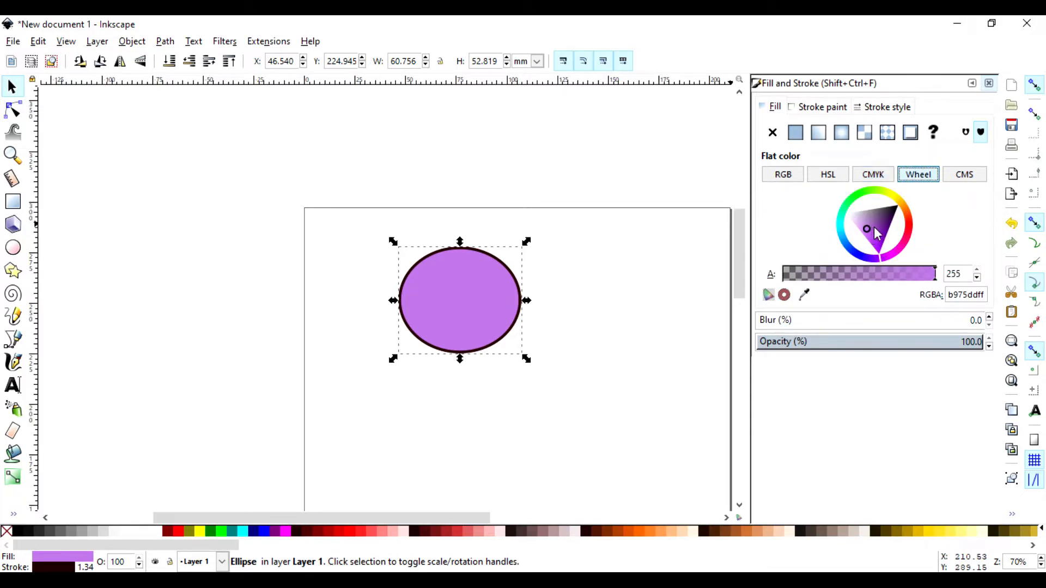
left_click_drag(908, 216, 913, 232)
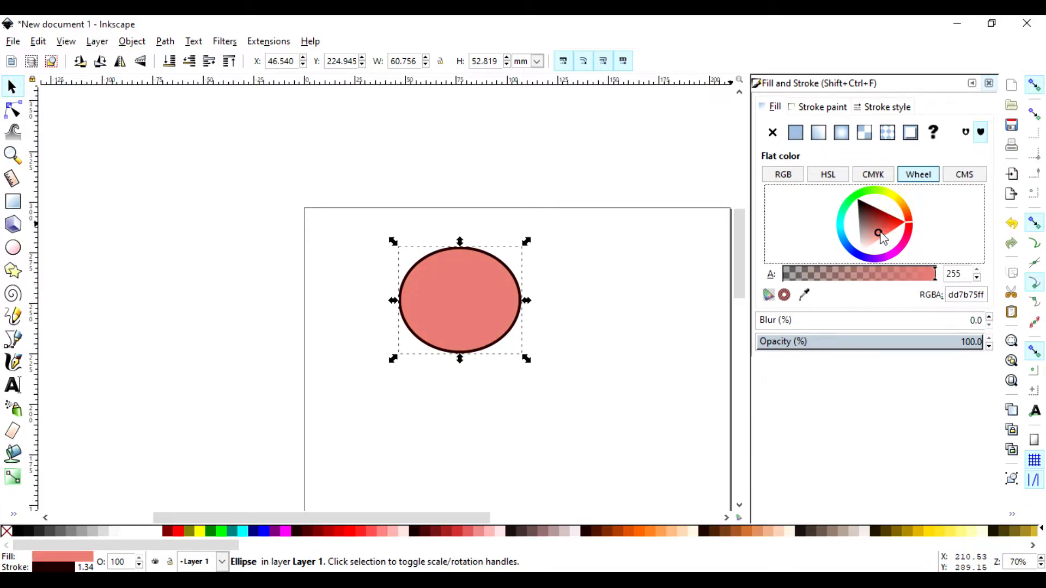
left_click(889, 260)
left_click(846, 246)
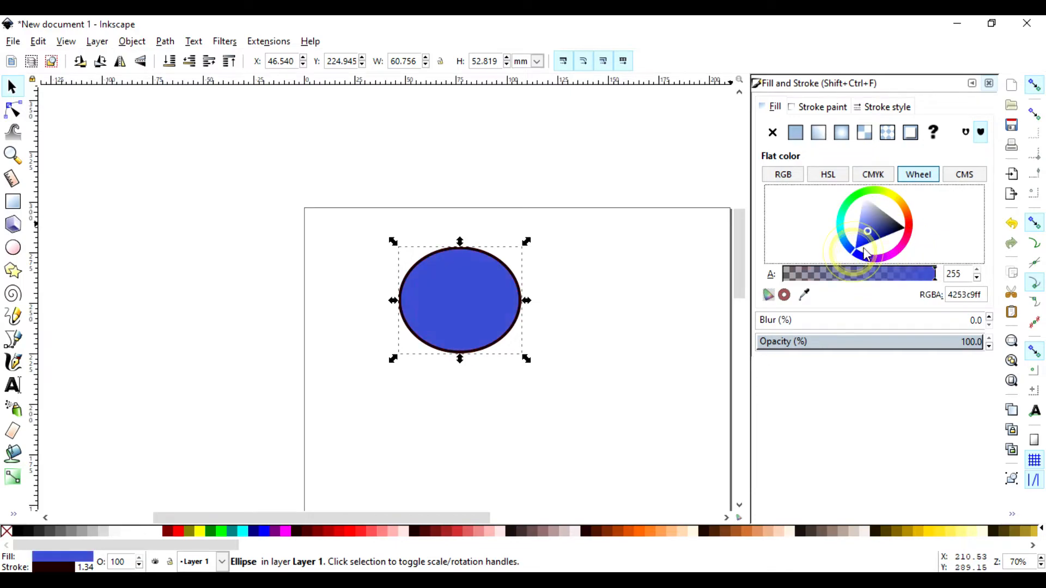
mouse_move(867, 230)
left_mouse_down()
mouse_move(864, 240)
mouse_move(882, 220)
mouse_move(861, 242)
left_mouse_up()
left_click(821, 107)
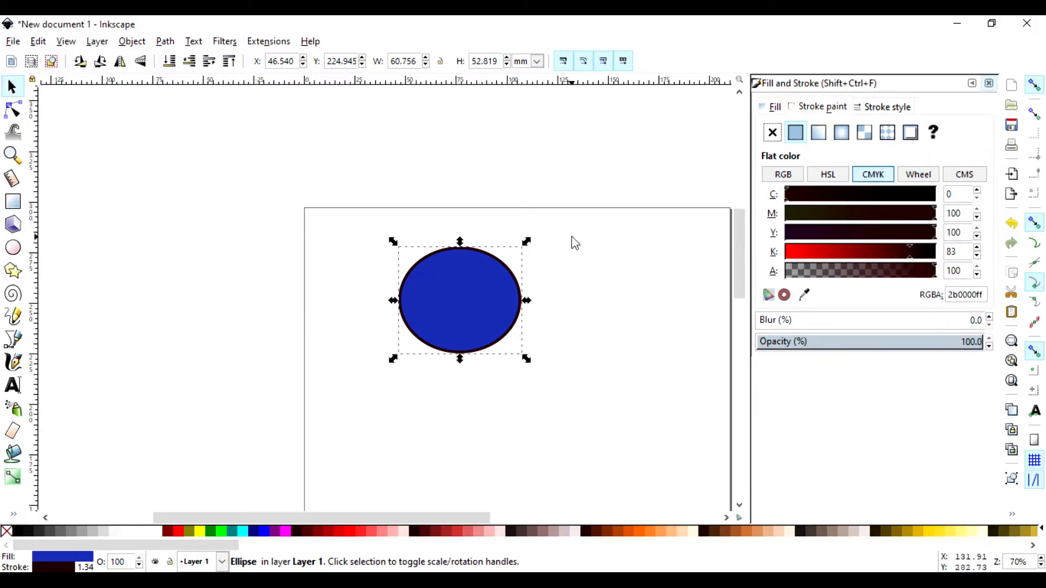
Step: Enlarge the ellipse to about 85 by 73 mm and move it down to lie fully inside the page
left_click_drag(527, 241, 579, 204)
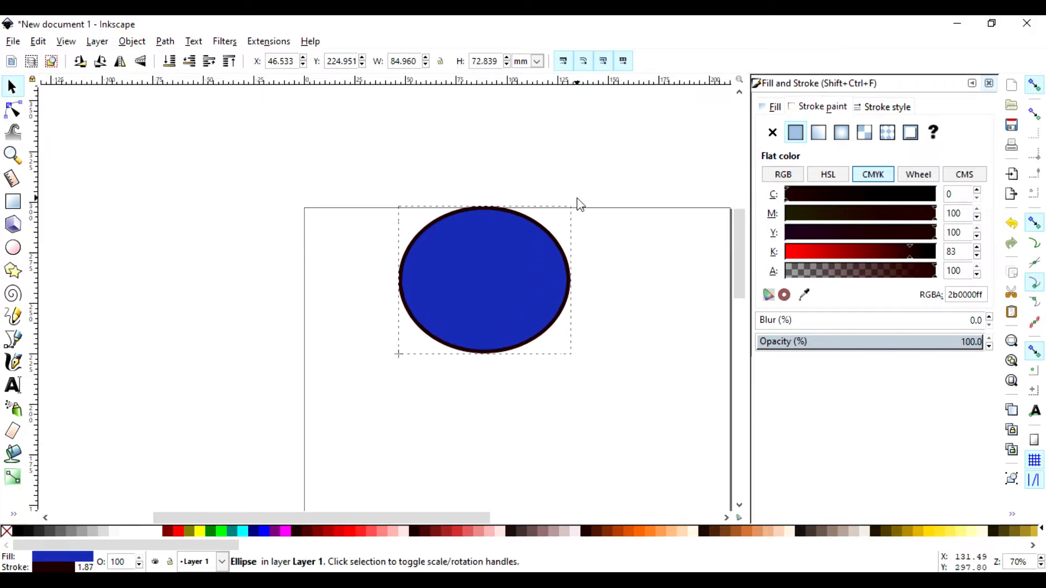
left_click_drag(521, 250, 514, 308)
Step: Set the blue ellipse's stroke colour to bright red #FF1500 with the colour wheel
left_click(835, 195)
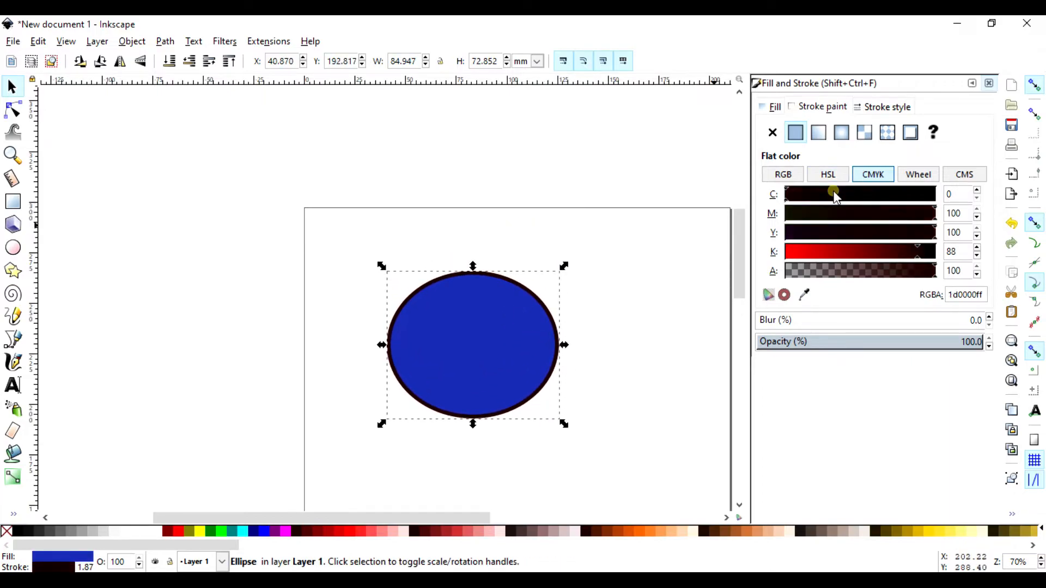
left_click(788, 190)
left_click_drag(788, 197, 910, 196)
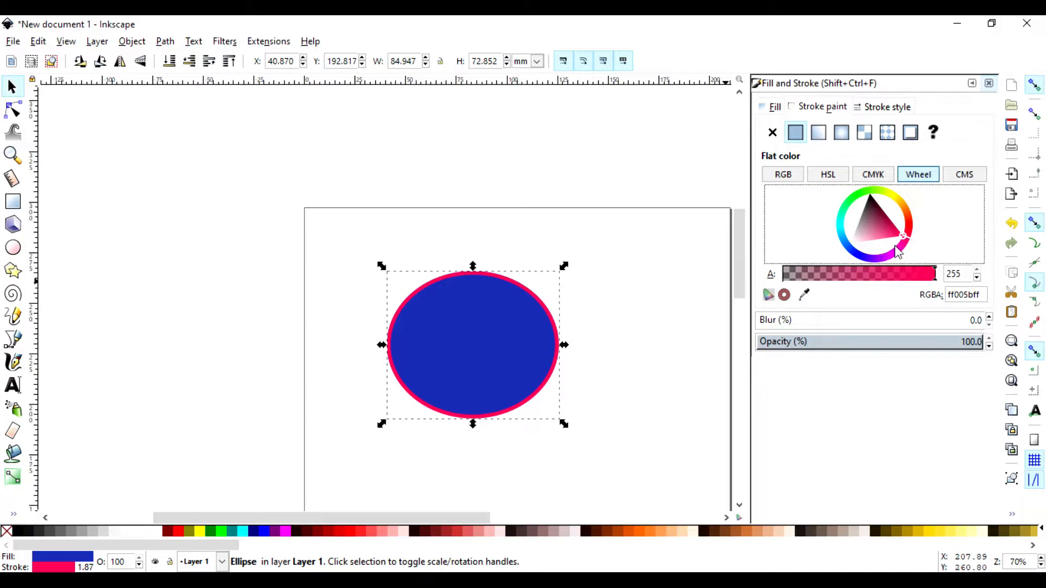
left_click(913, 225)
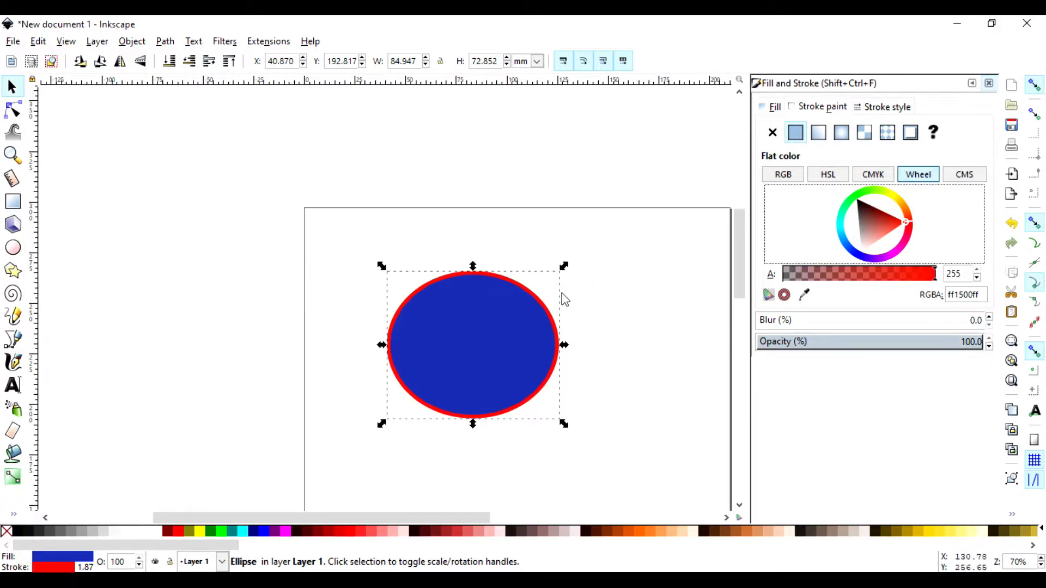
Step: Open the ellipse's stroke style settings and raise its stroke width to 36.268 mm
left_click(514, 337)
left_click(514, 336)
left_click(886, 107)
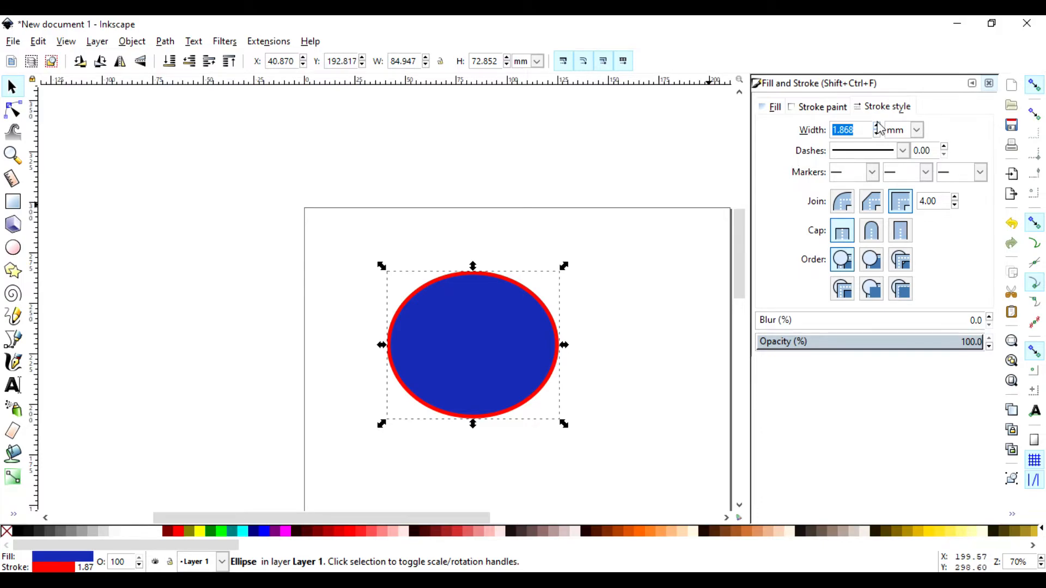
left_click(877, 126)
left_click(877, 126)
left_click(877, 126)
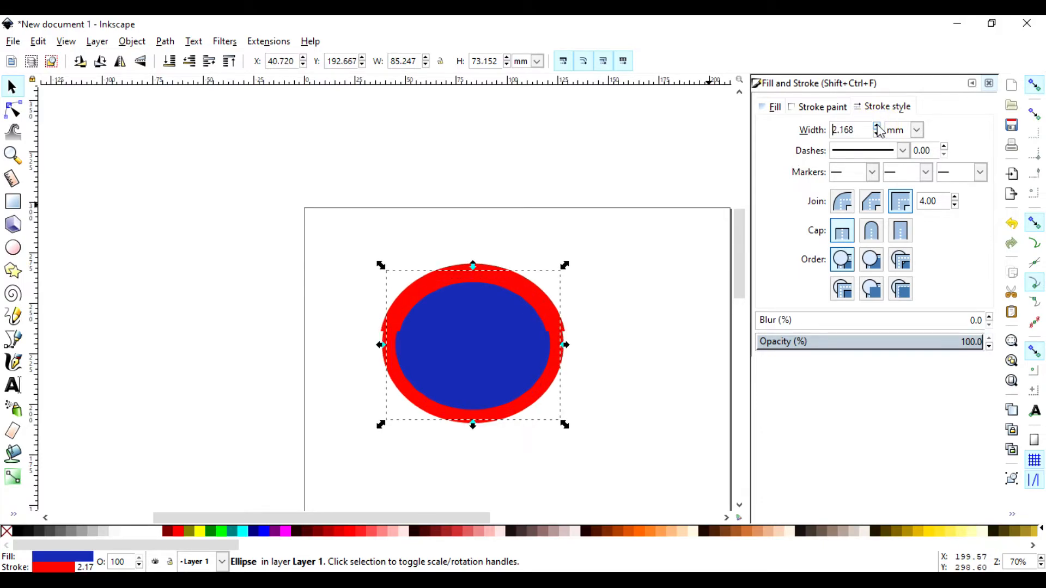
left_click(877, 125)
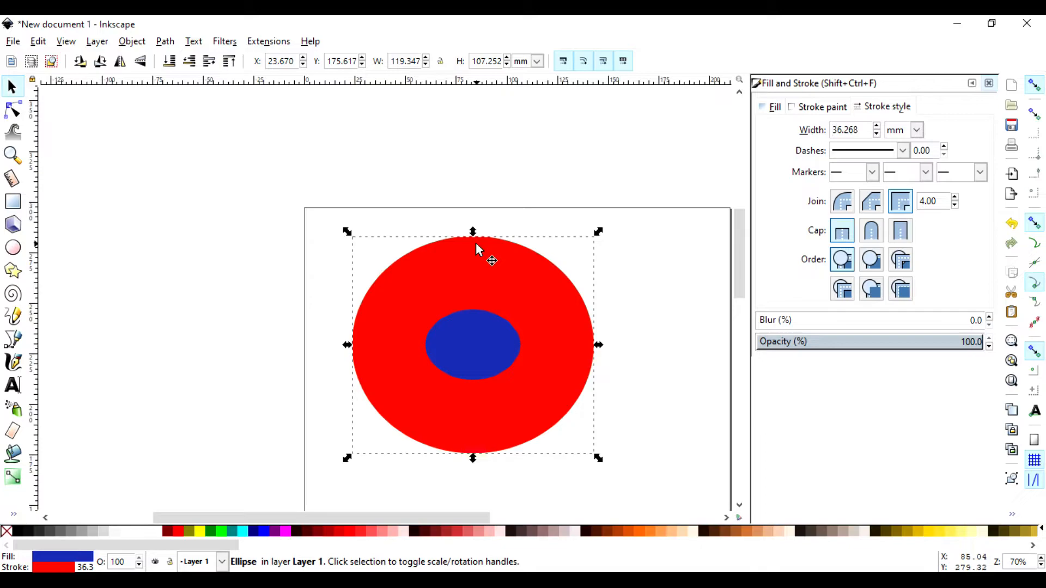
Step: Reduce the ellipse's red stroke width to 2.768 mm
left_click(876, 134)
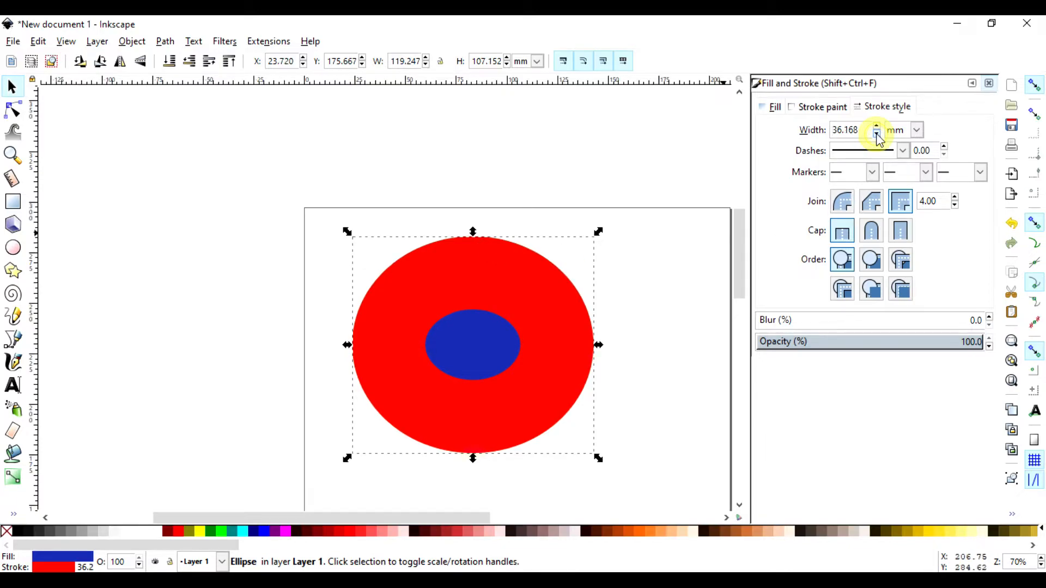
left_click(877, 134)
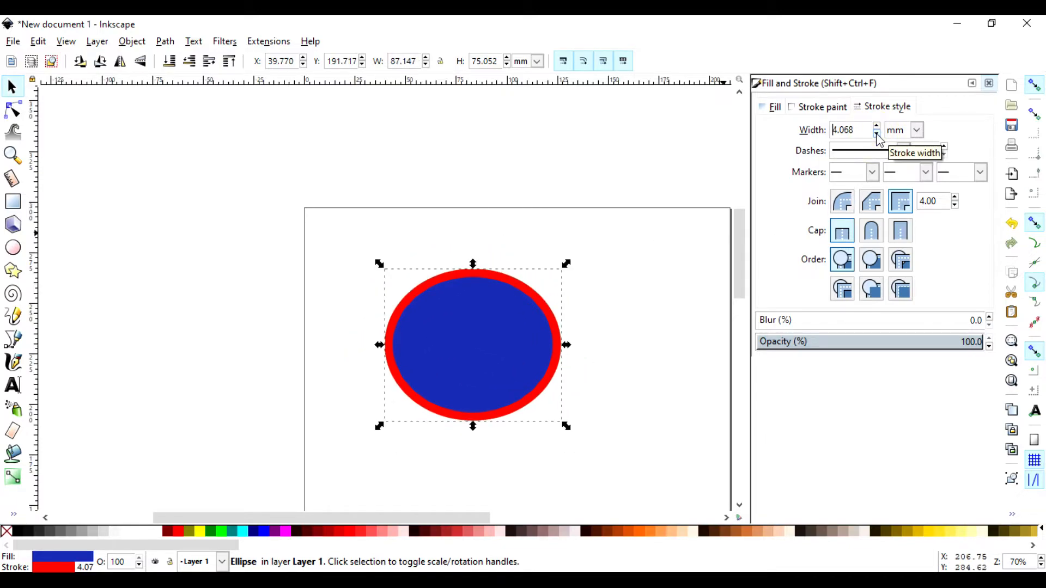
left_click(877, 134)
left_click(877, 135)
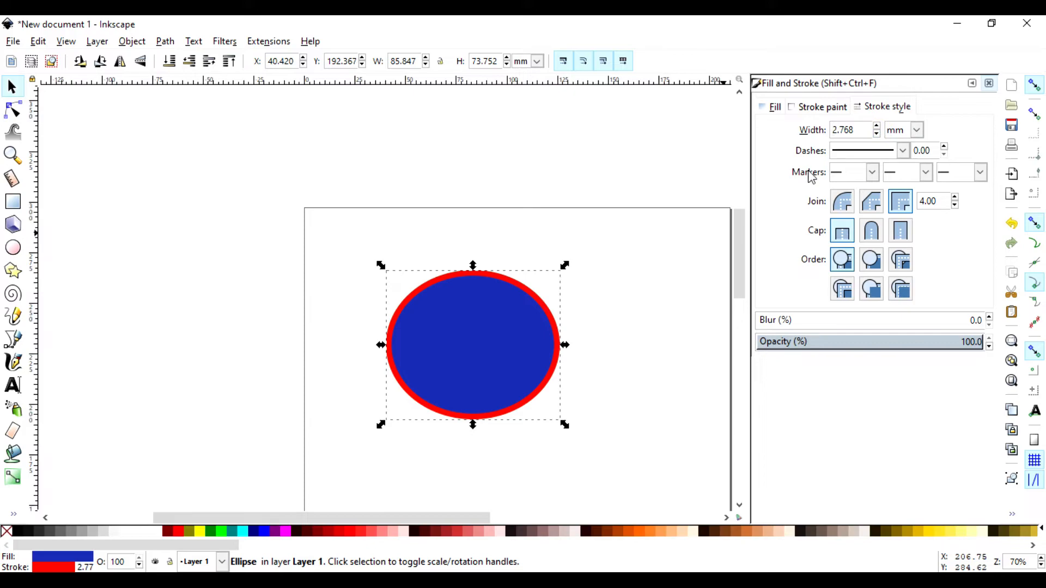
Step: Apply a short, evenly spaced dash pattern to the ellipse's red stroke
left_click(903, 151)
left_click(884, 169)
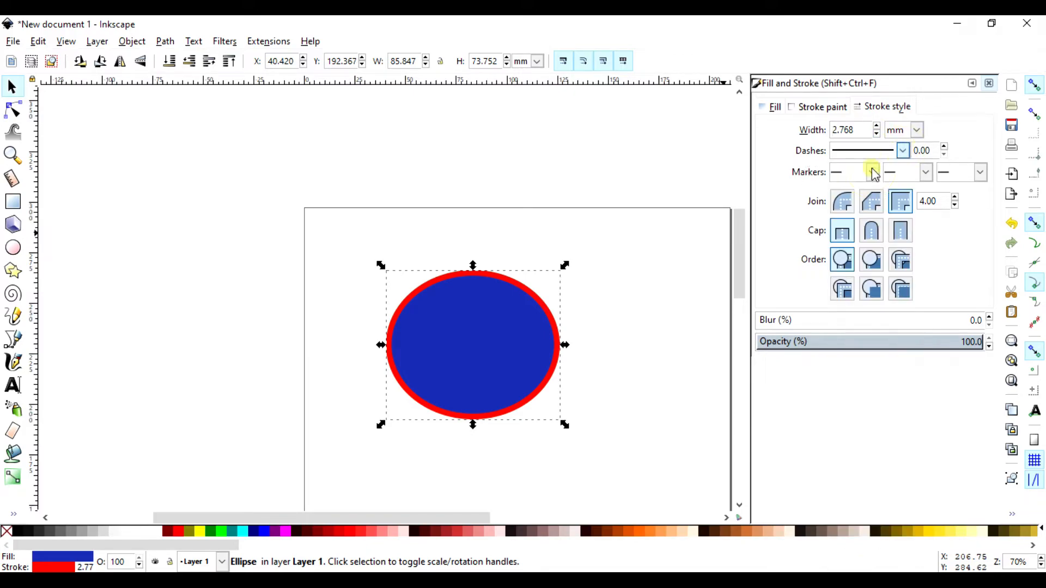
left_click(903, 150)
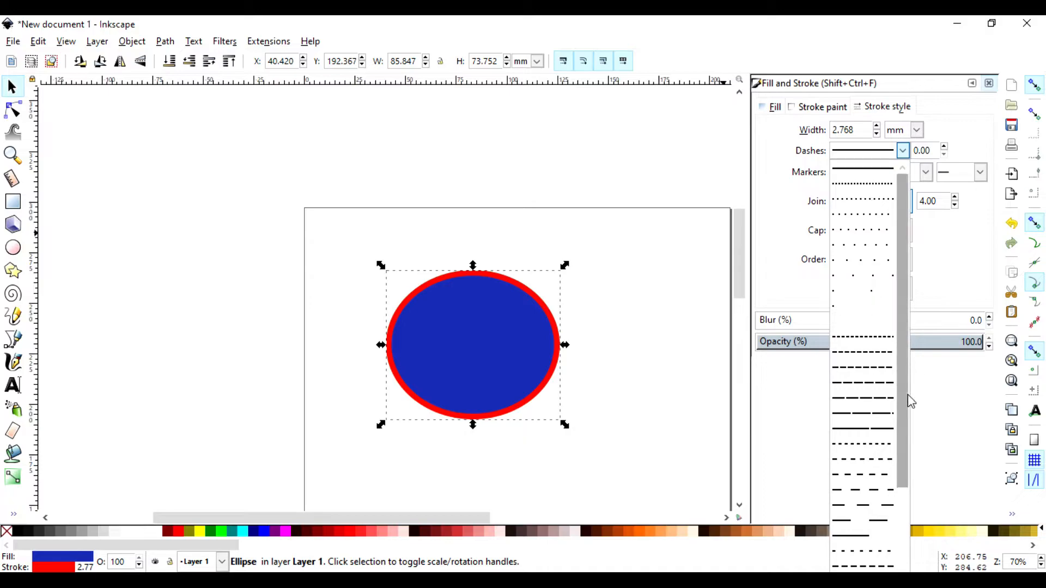
left_click(858, 339)
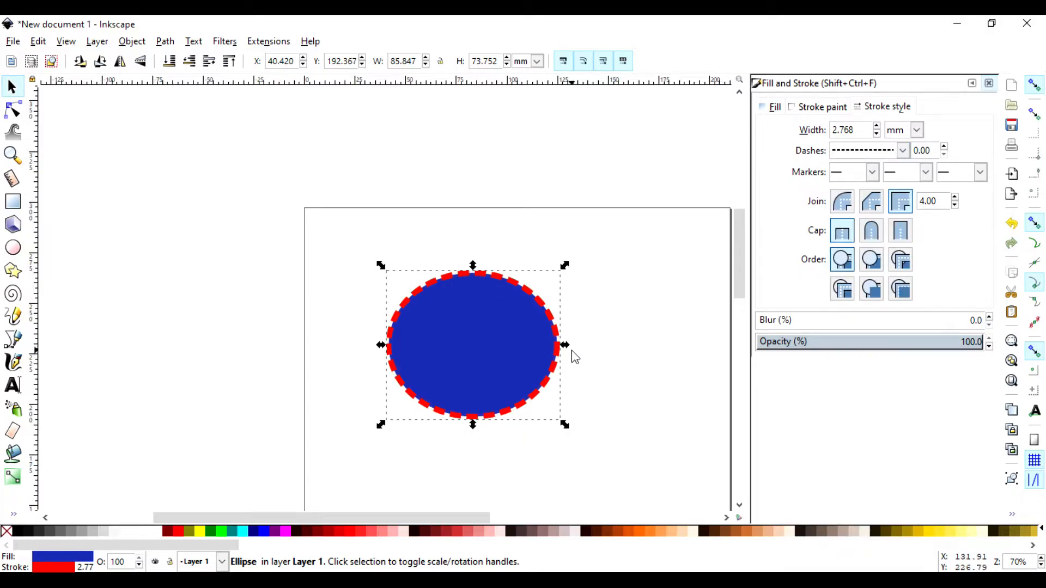
Step: Draw a nine-cornered star about 130 mm across below the dashed ellipse and delete it
scroll(571, 352, "down", 5)
scroll(593, 361, "down", 3)
scroll(592, 361, "up", 3)
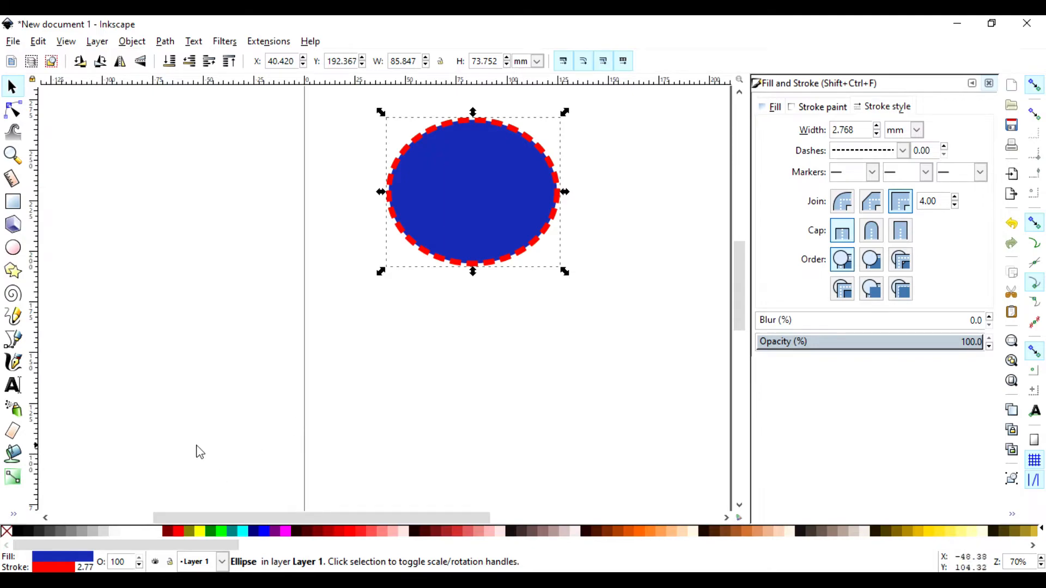
left_click(13, 270)
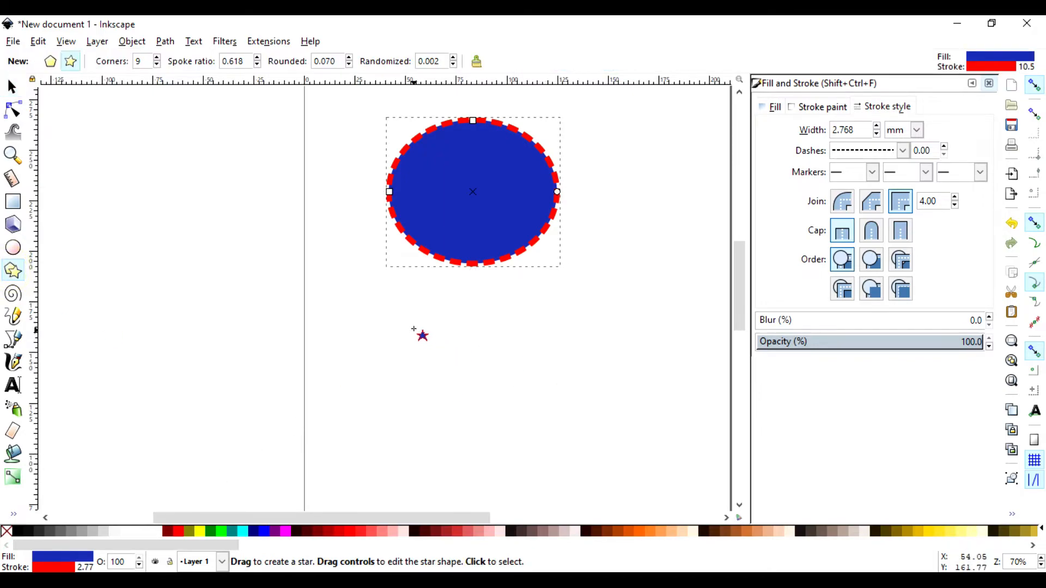
left_click_drag(423, 334, 503, 423)
key("s")
left_click_drag(410, 297, 487, 371)
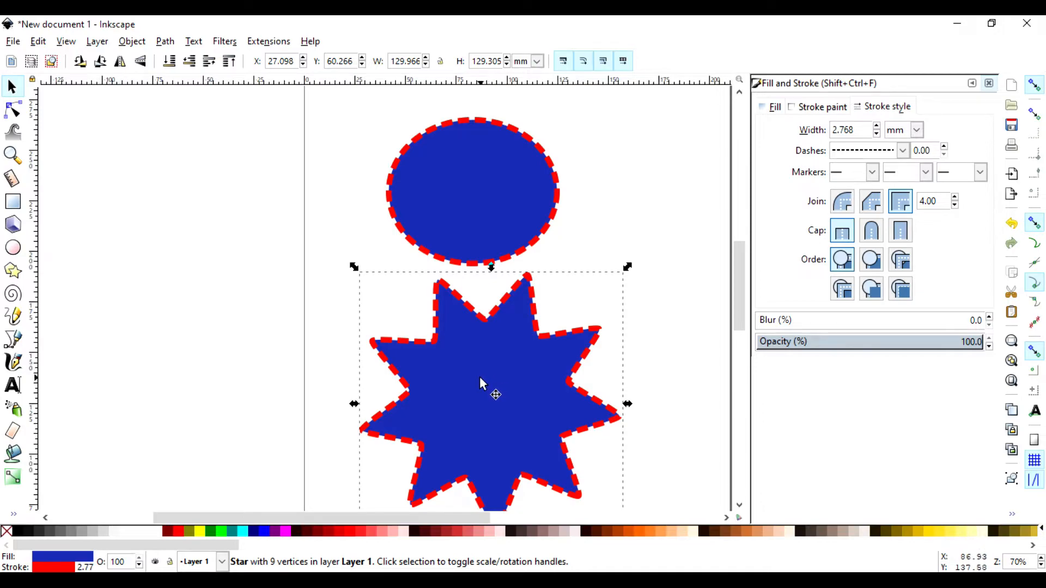
key("Delete")
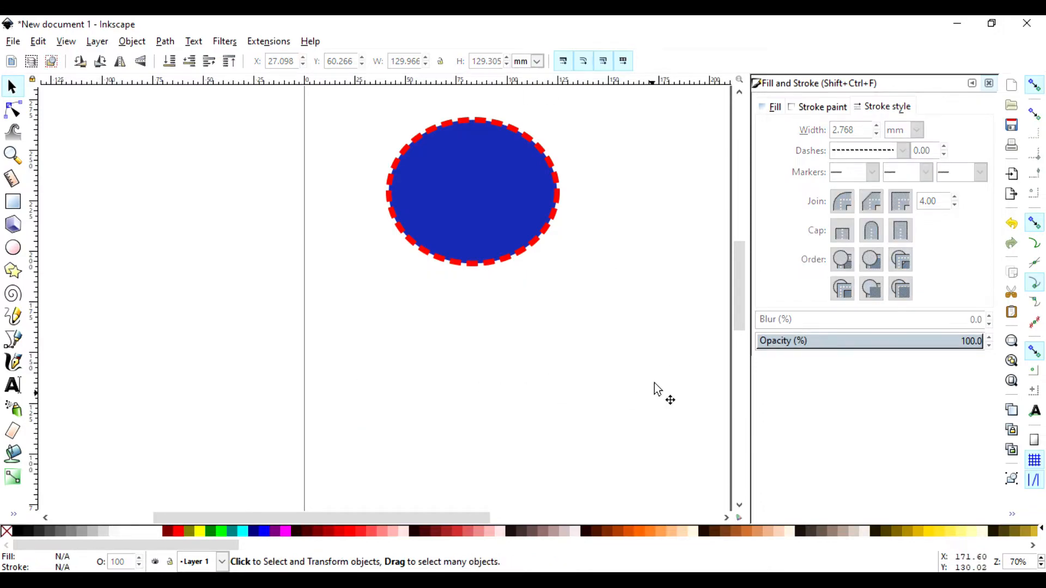
Step: Restore a solid line for the ellipse's stroke and move the ellipse down to about X 43.4, Y 159.9 mm
left_click(446, 207)
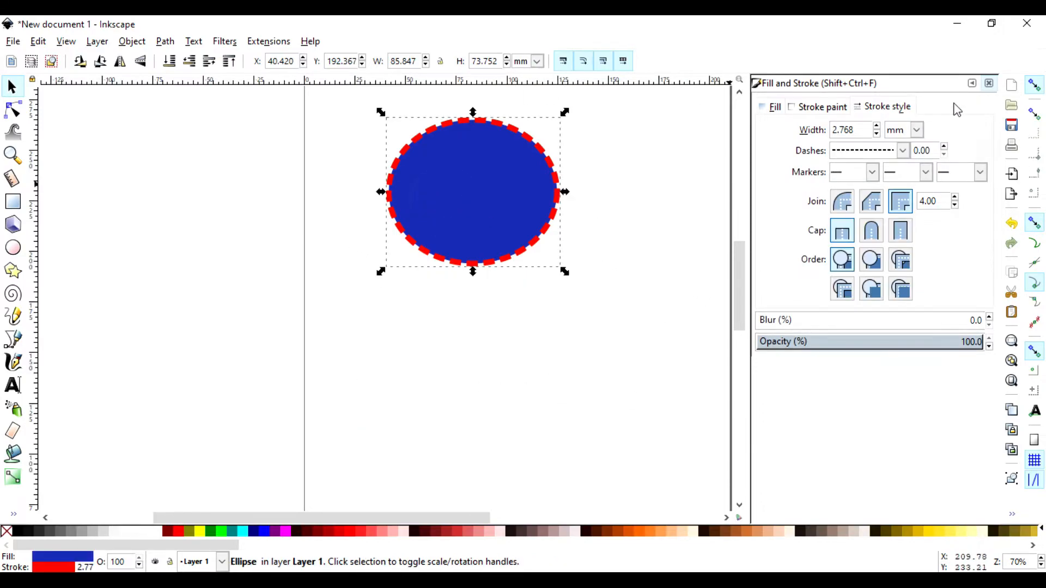
left_click(903, 150)
left_click(871, 169)
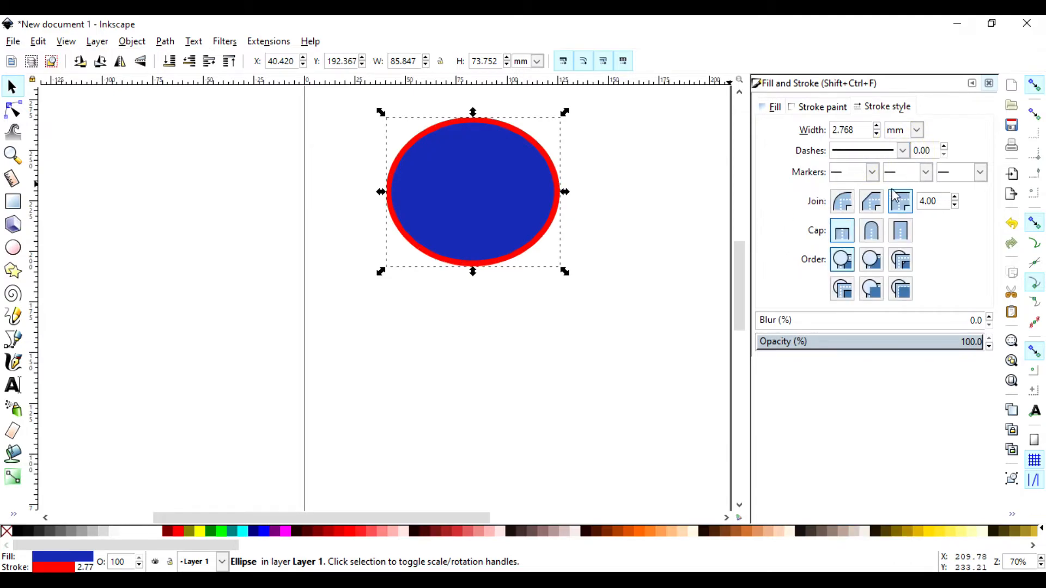
left_click_drag(483, 200, 490, 267)
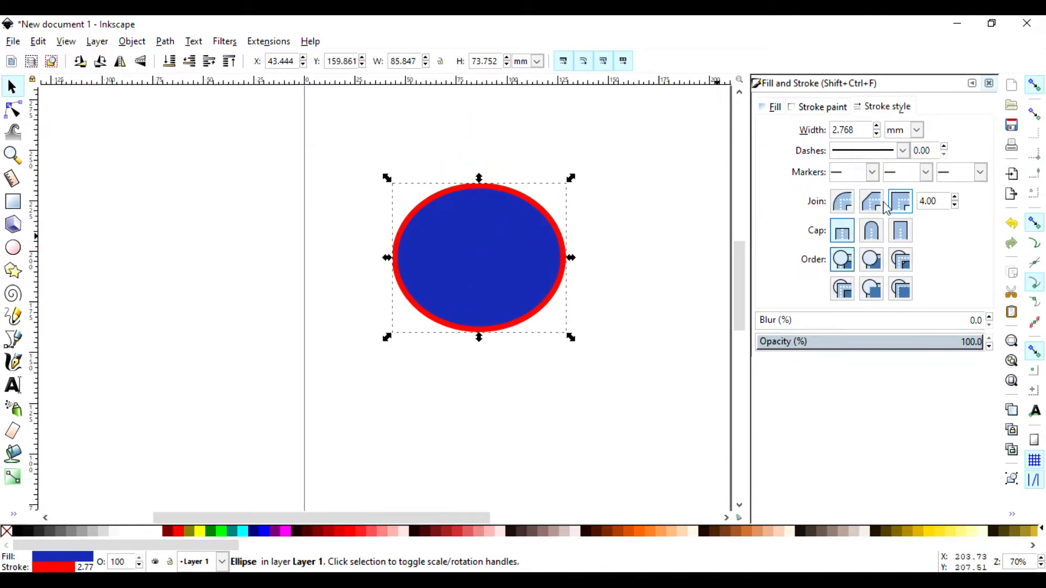
key("ctrl+z")
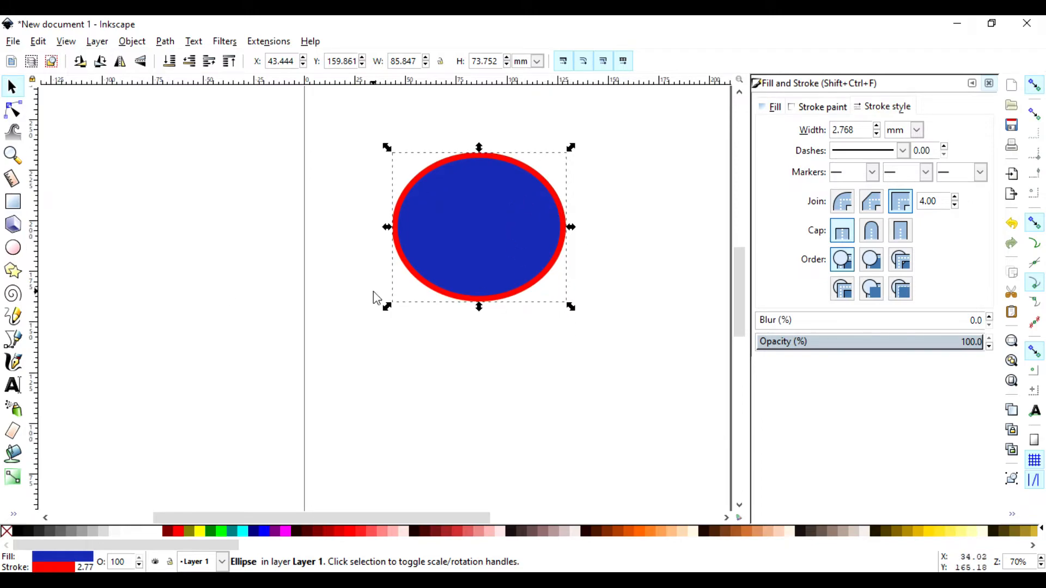
Step: Draw two overlapping nine-cornered stars below the ellipse, a large one and a smaller one on top of it
left_click(13, 202)
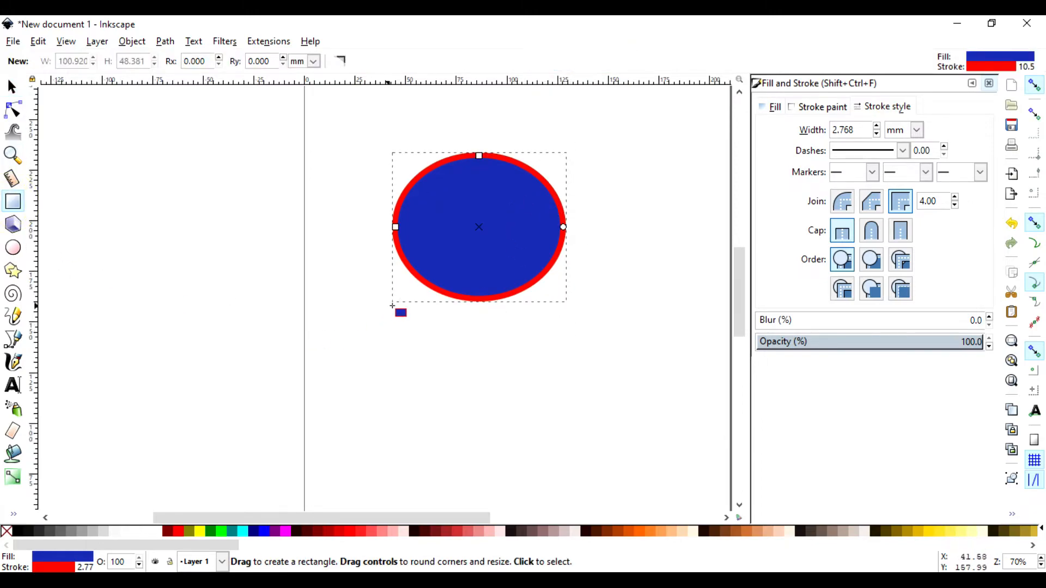
left_click(13, 270)
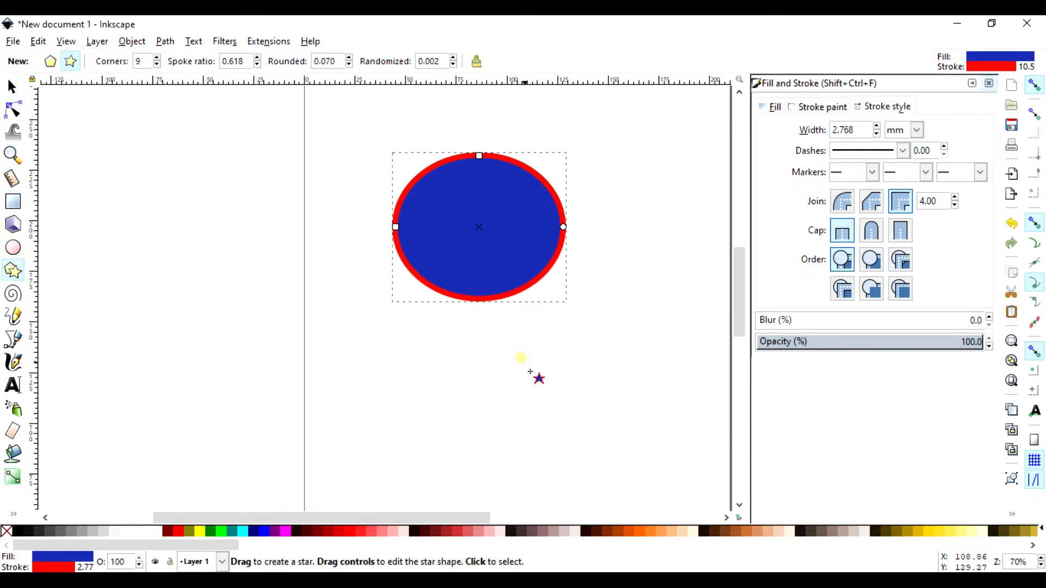
left_click_drag(521, 358, 581, 457)
left_click_drag(561, 356, 564, 441)
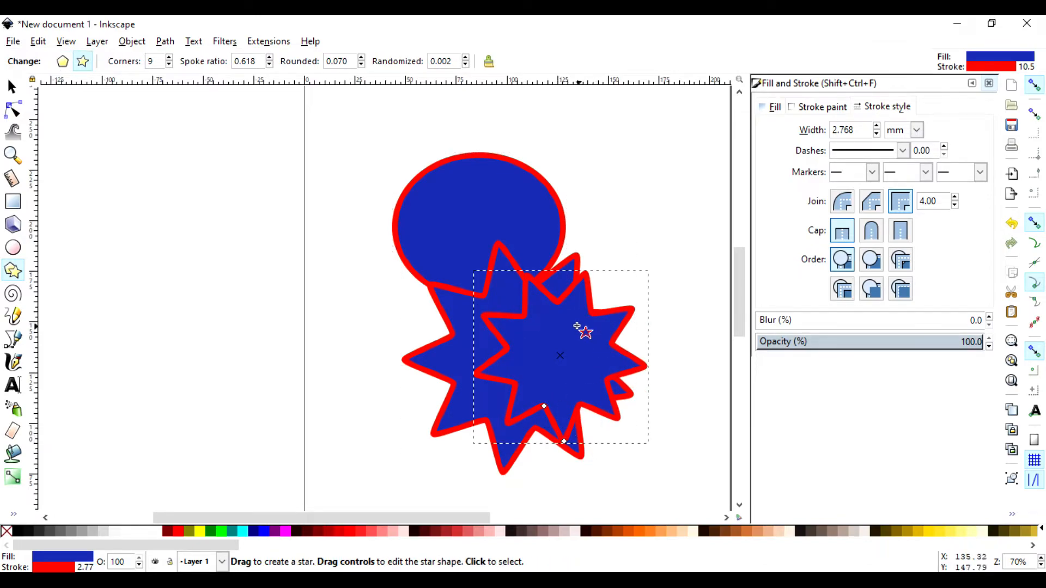
Step: Delete the smaller star and move the large star clear below the ellipse, to about X 31.5, Y 30.6 mm
left_click(9, 80)
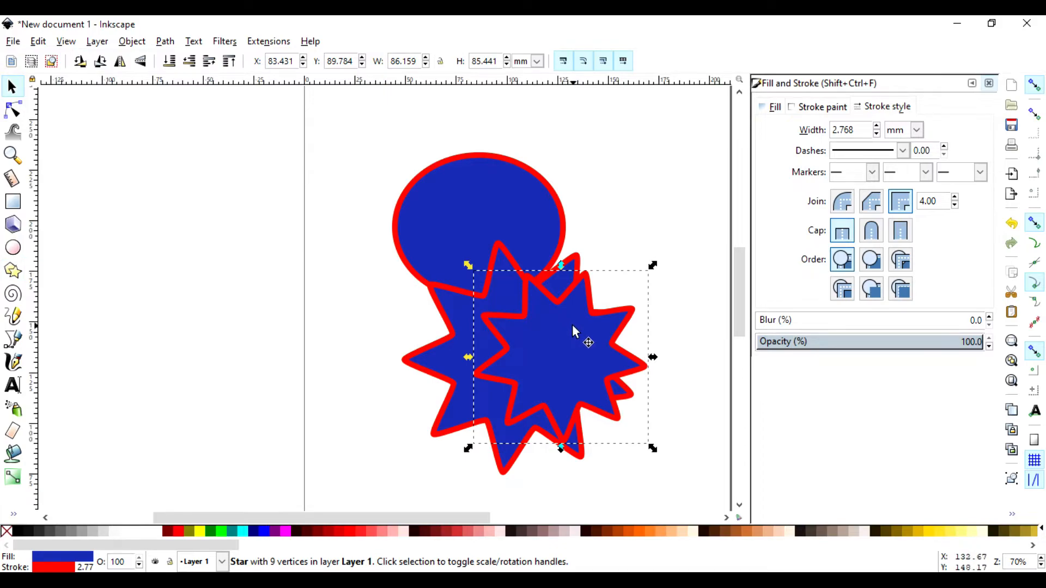
key("Delete")
left_click(579, 318)
left_click_drag(580, 319, 547, 413)
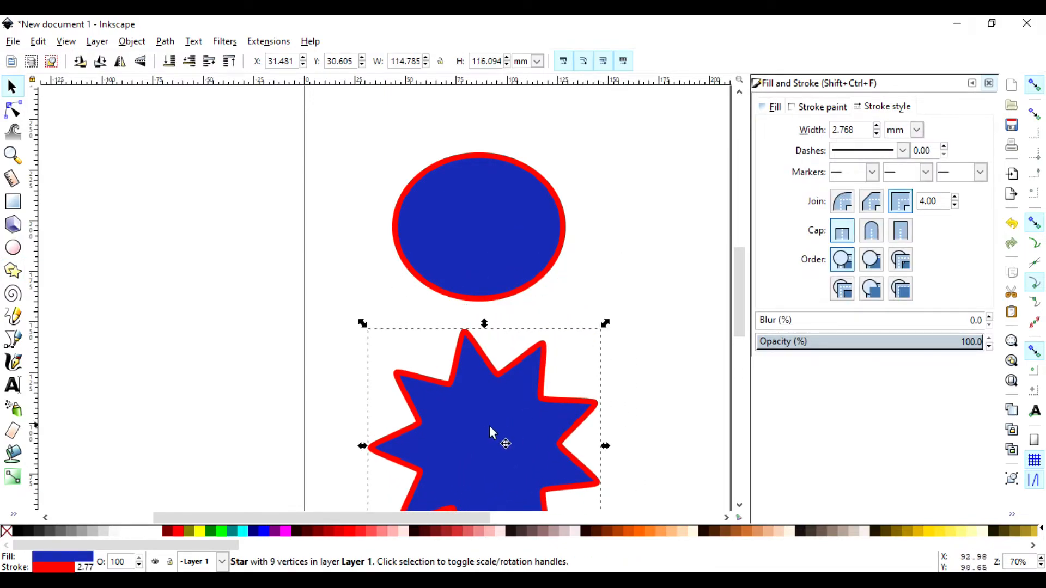
Step: Try corner rounding values of -0.240 and 0.420 on the nine-cornered star
key("F9")
left_click(536, 391)
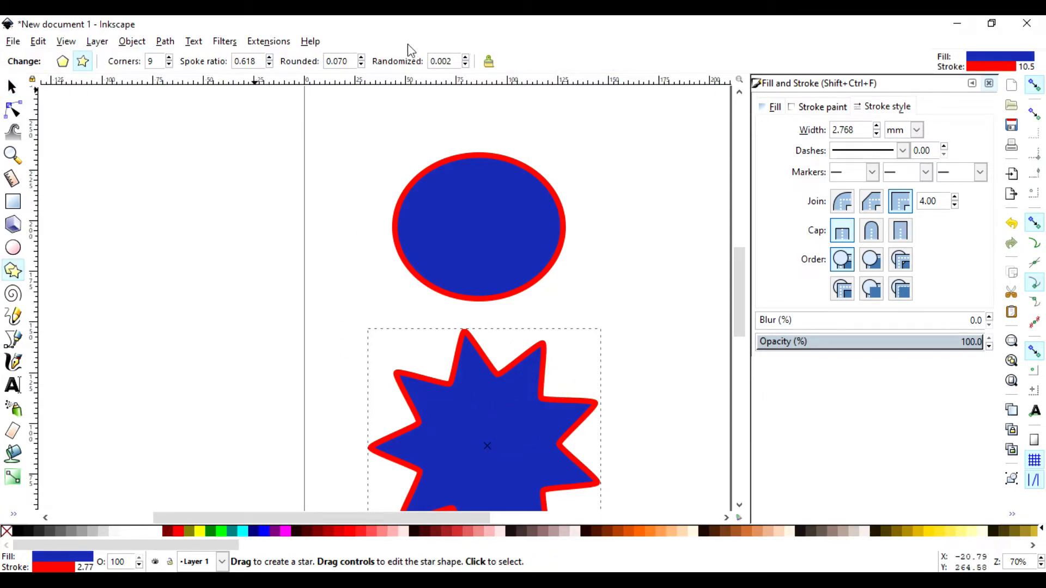
left_click(362, 57)
left_click(362, 65)
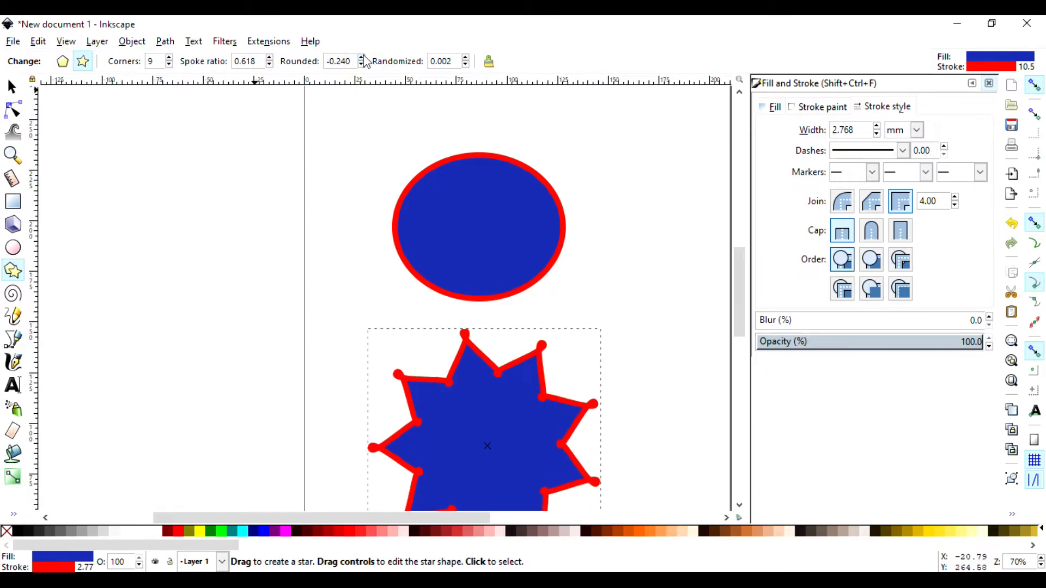
left_click(361, 58)
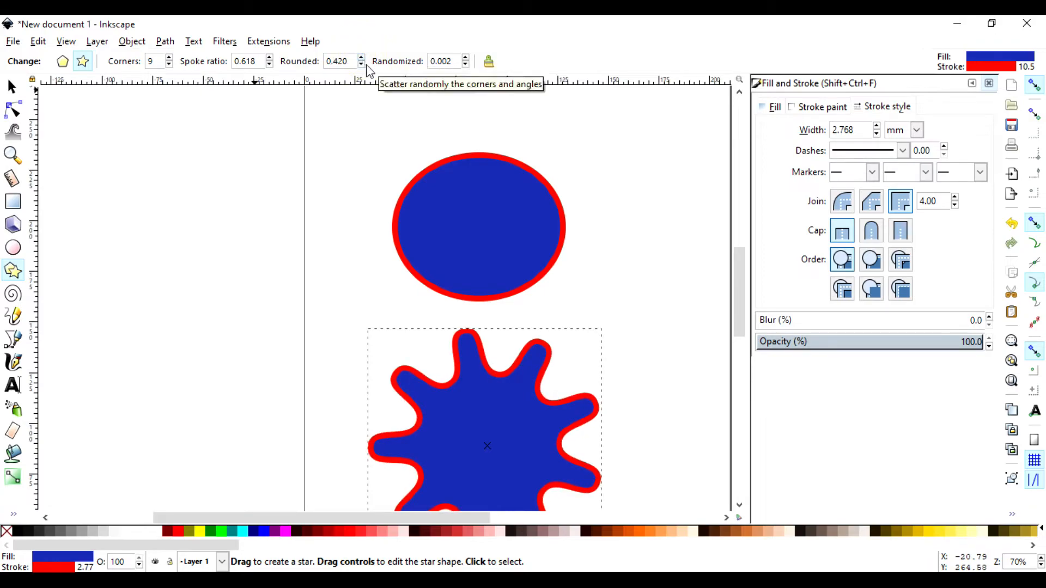
Step: Reduce the star's corner rounding to 0.000 for sharp corners
left_click(361, 64)
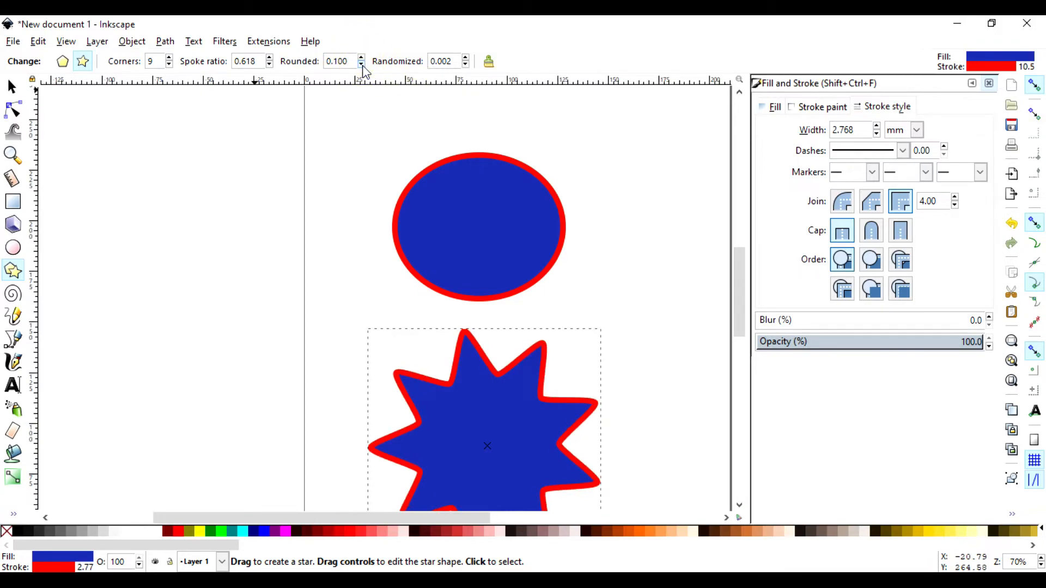
left_click(361, 65)
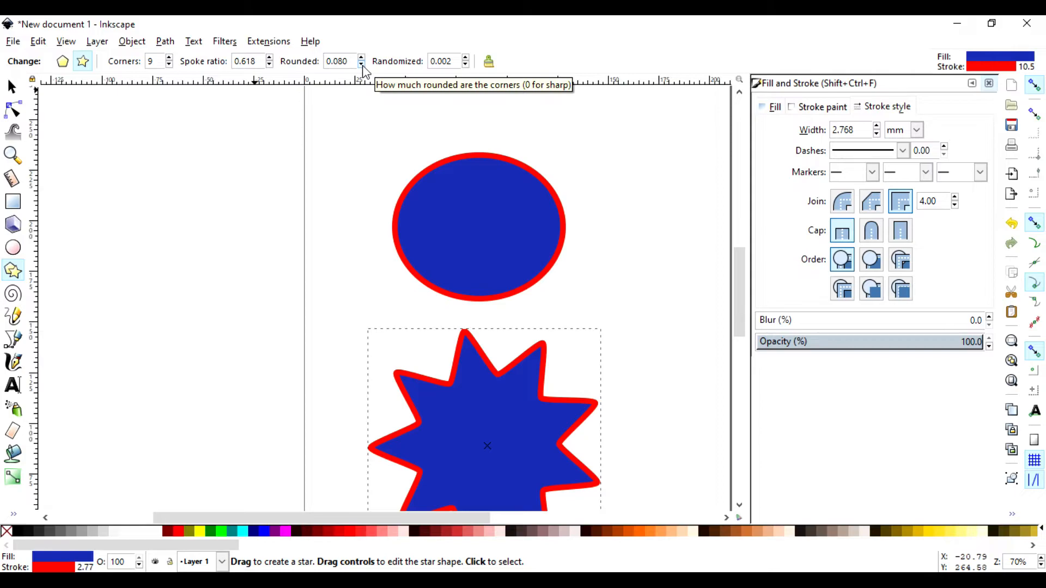
left_click(362, 64)
left_click(361, 64)
left_click(361, 64)
left_click(361, 64)
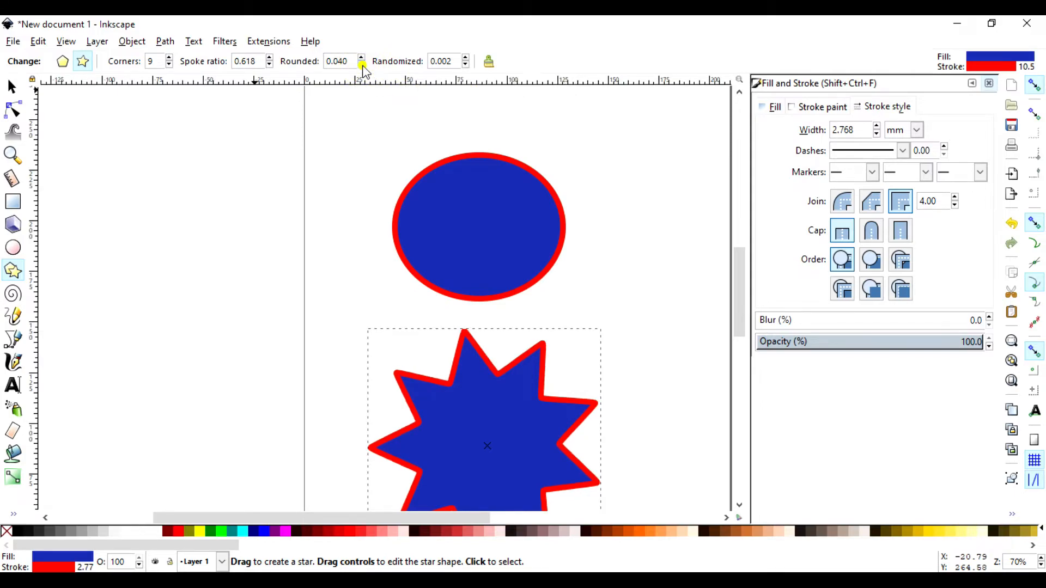
left_click(361, 64)
left_click(362, 65)
left_click(361, 64)
left_click(361, 64)
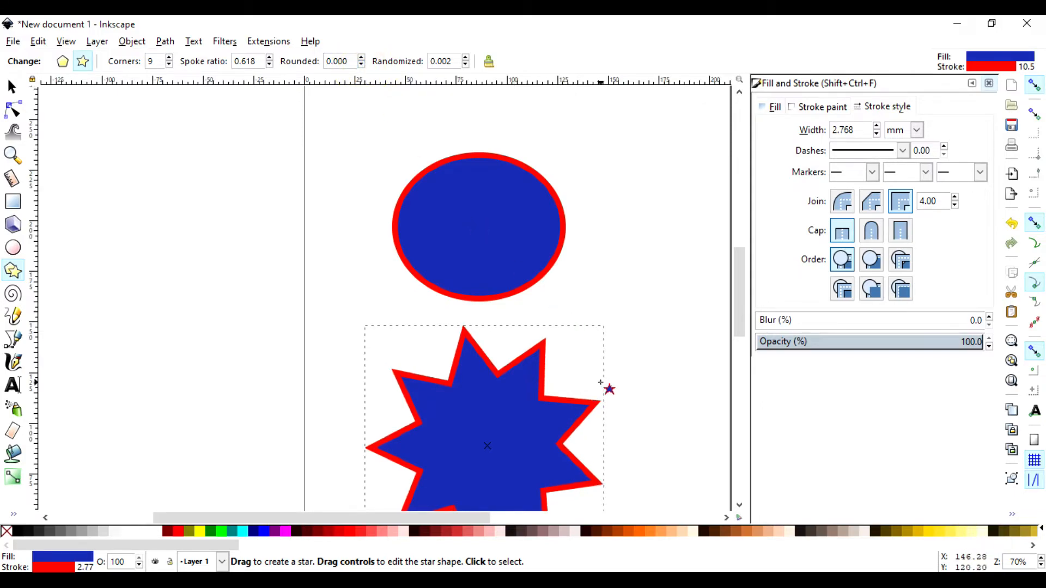
Step: Apply a round join to the corners of the star's red stroke
scroll(601, 383, "down", 3)
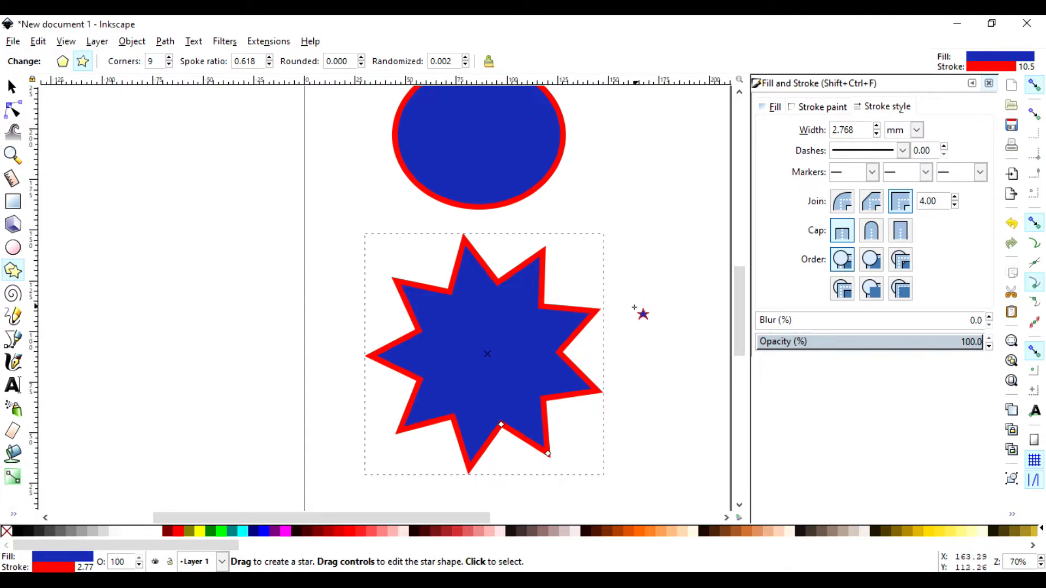
scroll(619, 311, "up", 4)
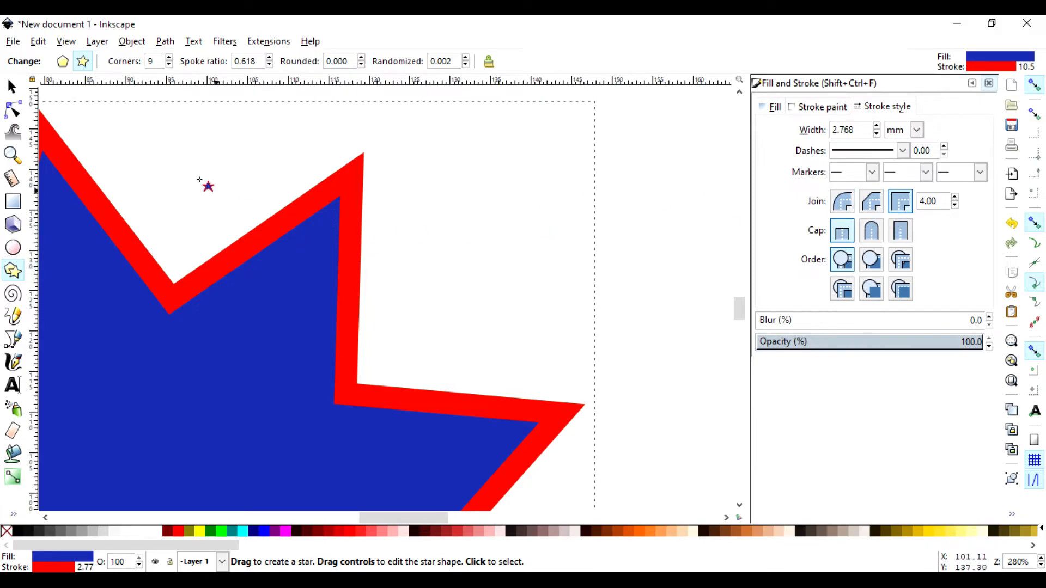
left_click(11, 86)
left_click(358, 272)
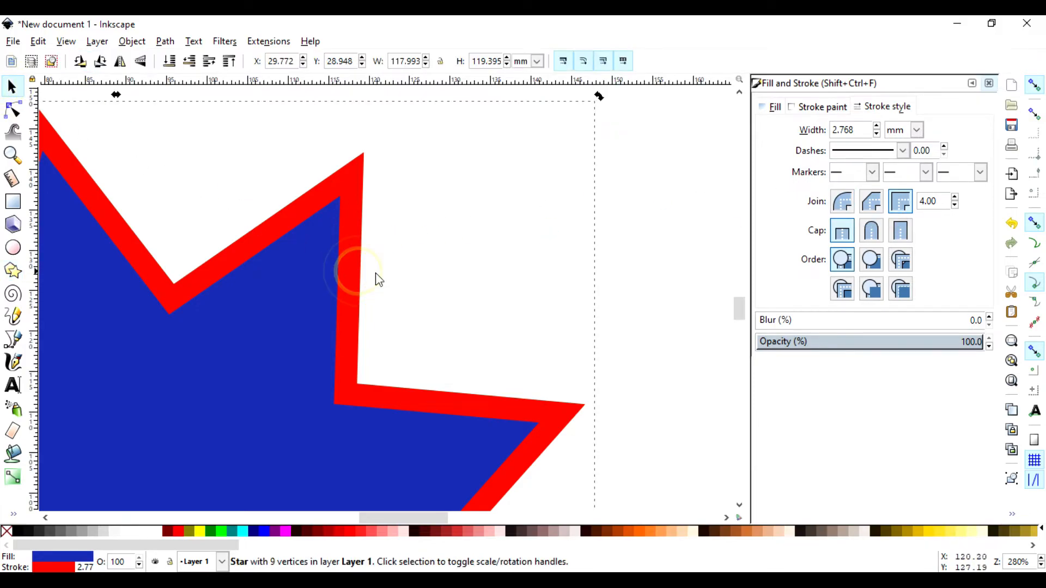
left_click(360, 250)
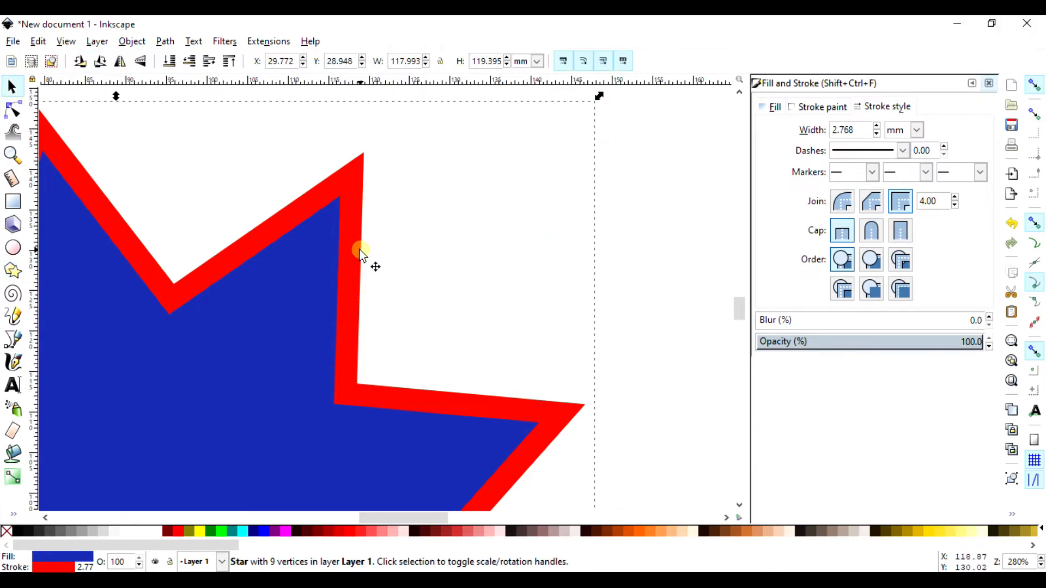
left_click(846, 202)
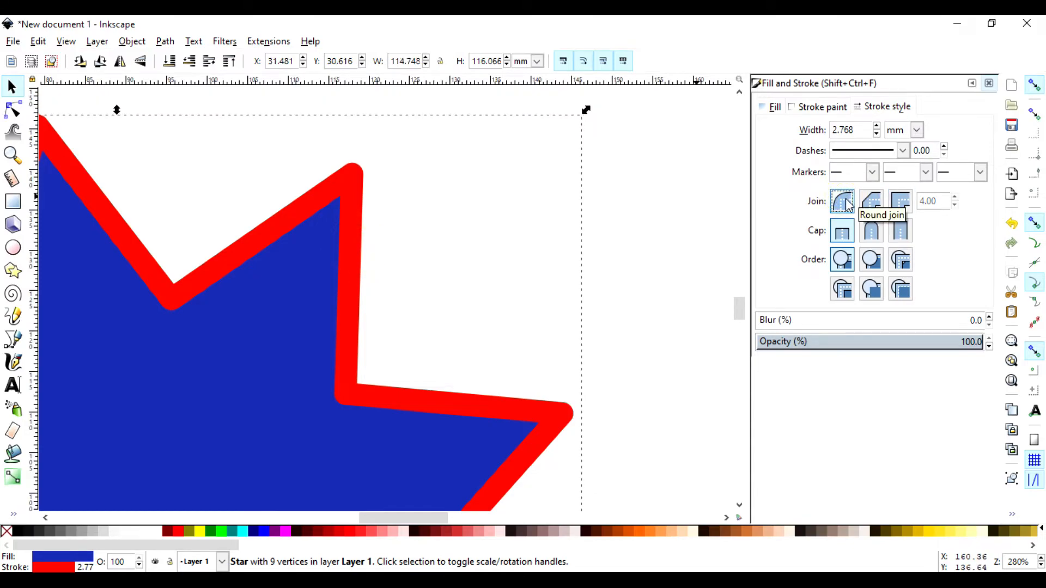